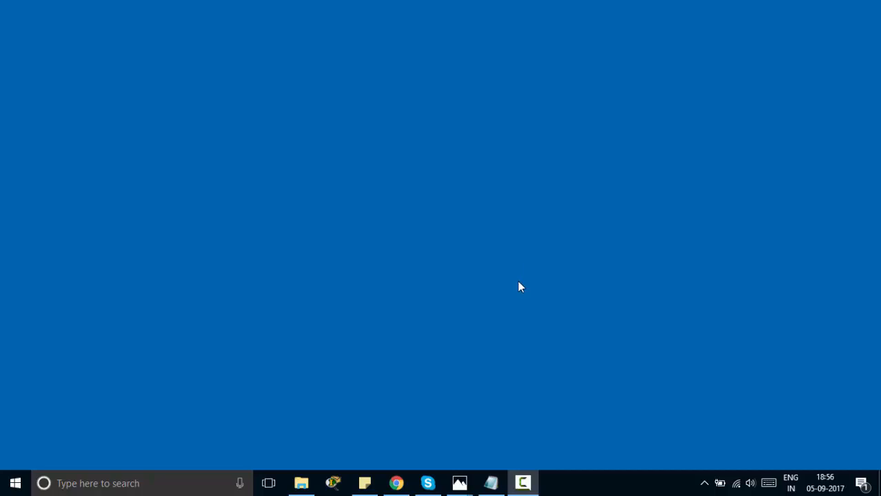
# View the ADDS.PNG two-region architecture diagram in Windows Photos, then return to the AWS console in Chrome
pyautogui.click(461, 478)
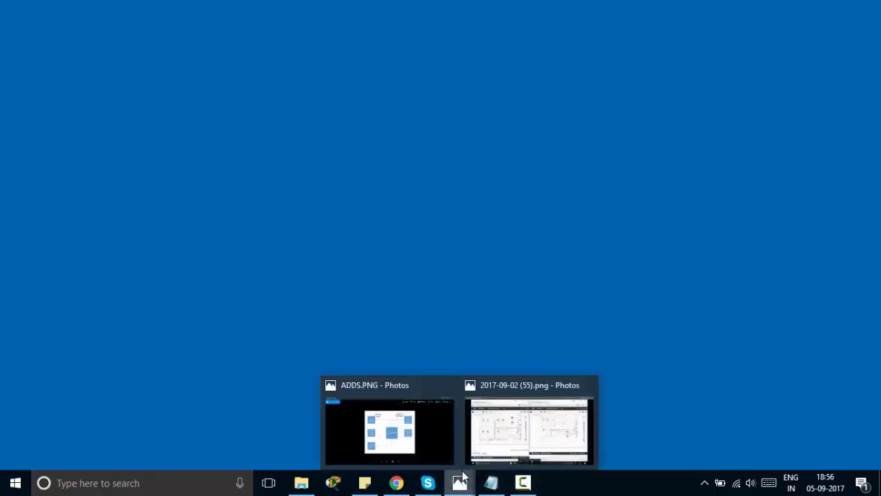
pyautogui.click(422, 443)
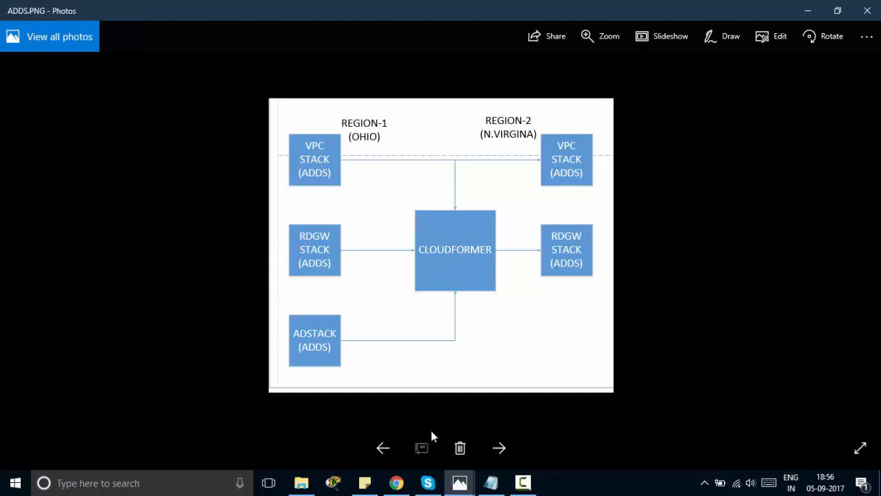
pyautogui.click(403, 484)
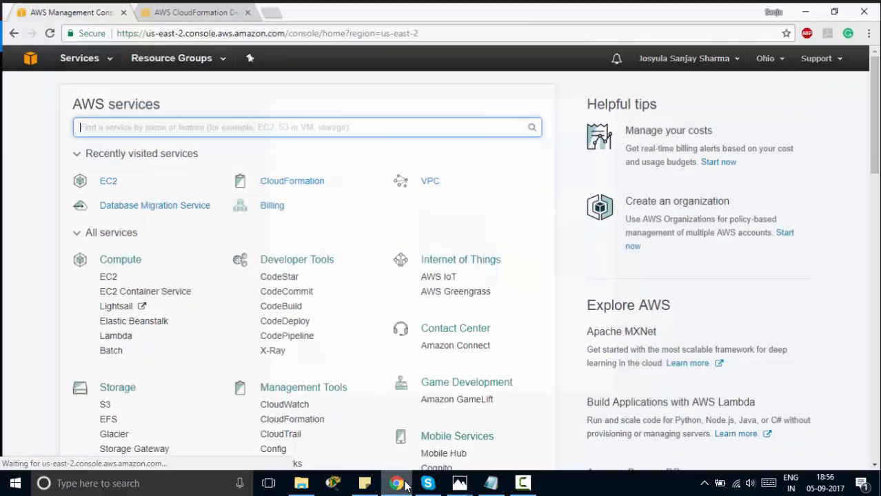
# In CloudFormation, start a new stack from the CloudFormer sample template
pyautogui.click(291, 179)
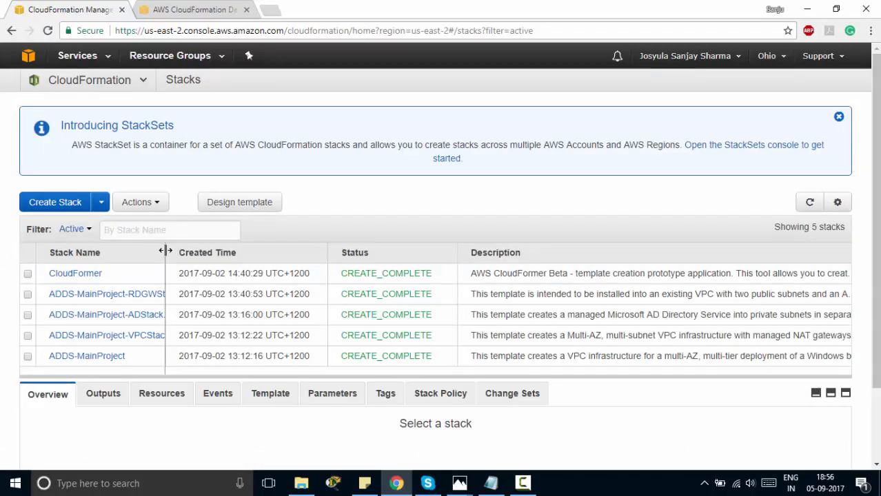
pyautogui.moveTo(166, 254); pyautogui.dragTo(246, 256)
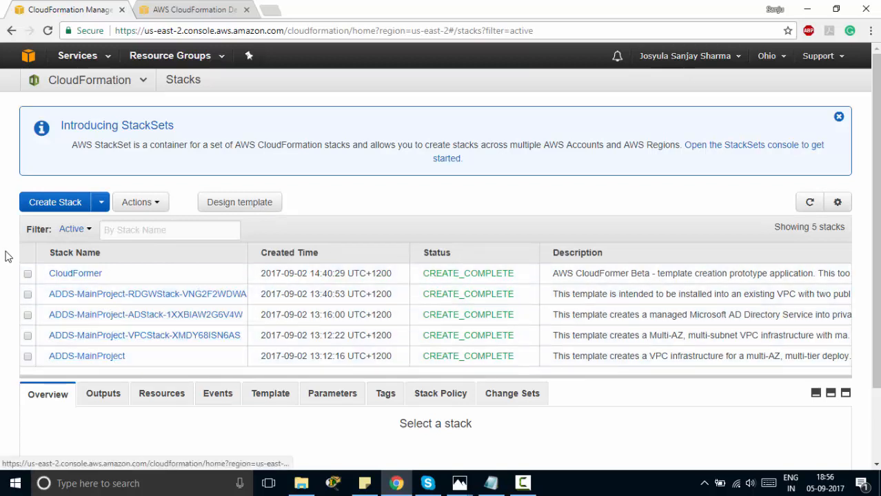
pyautogui.click(45, 215)
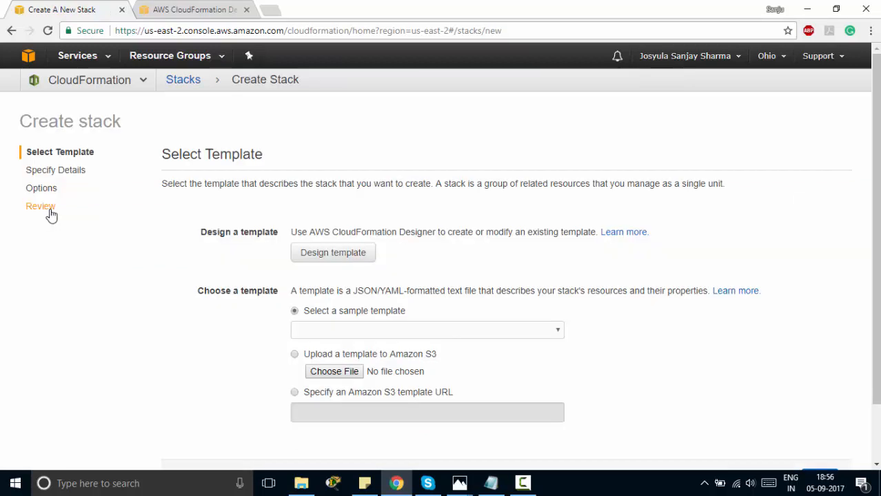
pyautogui.click(346, 333)
pyautogui.click(348, 291)
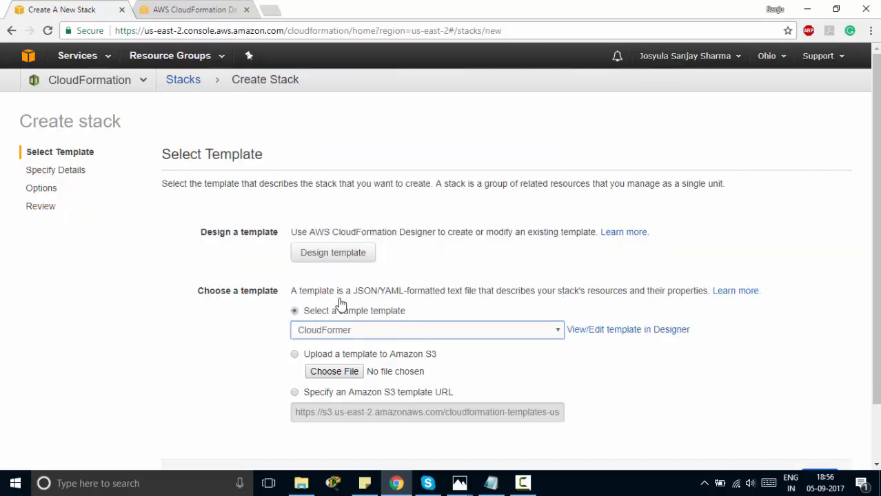
pyautogui.scroll(-2, 252, 384)
pyautogui.click(829, 414)
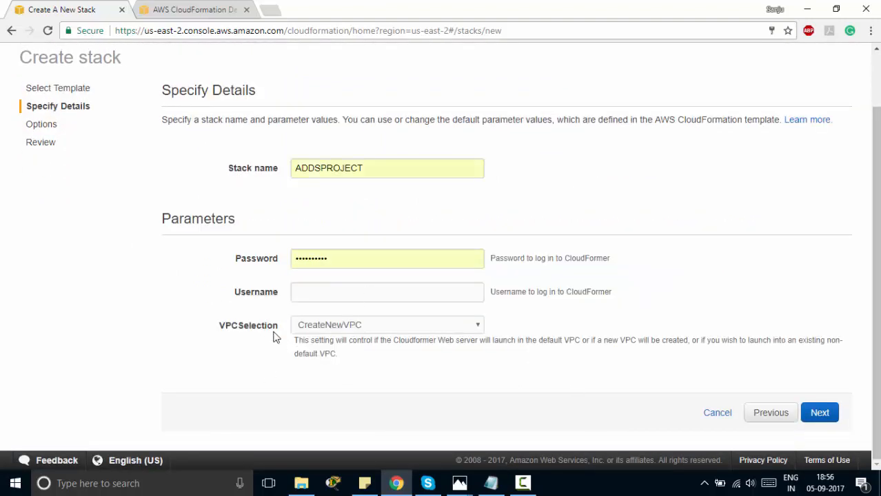
# Enter the ADDSPROJECT stack details with the CloudFormer username and password
pyautogui.moveTo(363, 262); pyautogui.dragTo(269, 264)
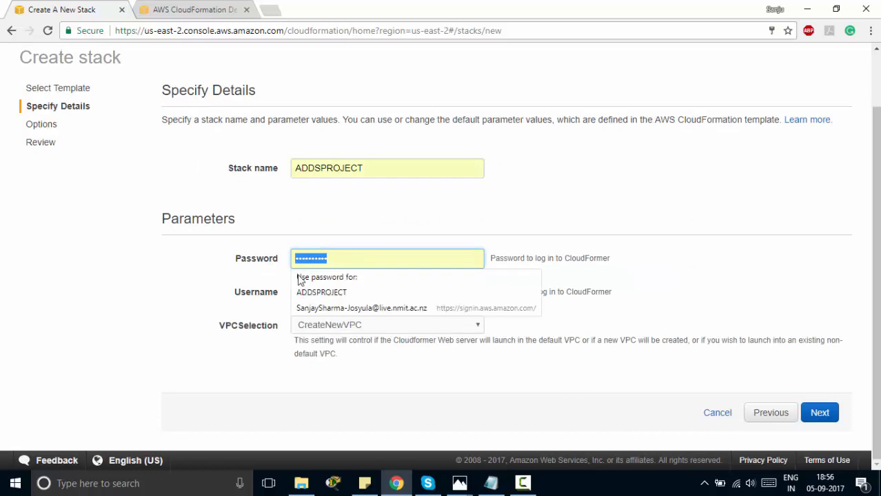
pyautogui.click(347, 259)
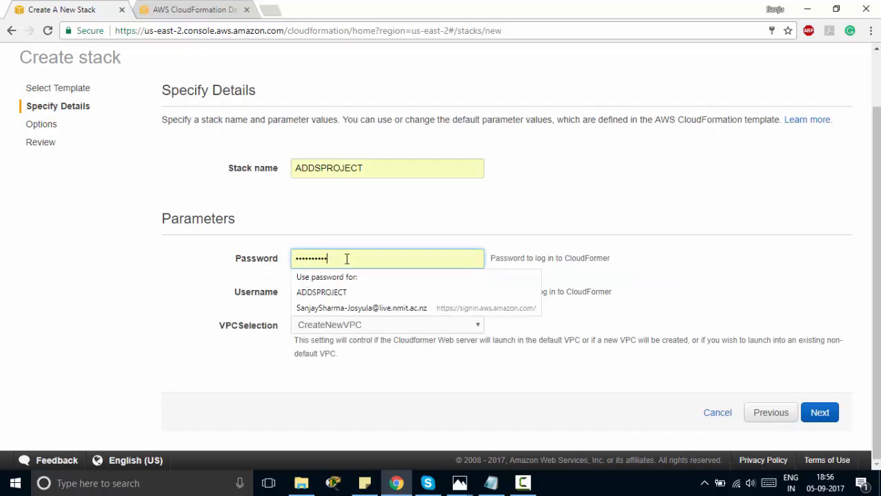
pyautogui.write('•')
pyautogui.click(328, 293)
pyautogui.write('sanjay')
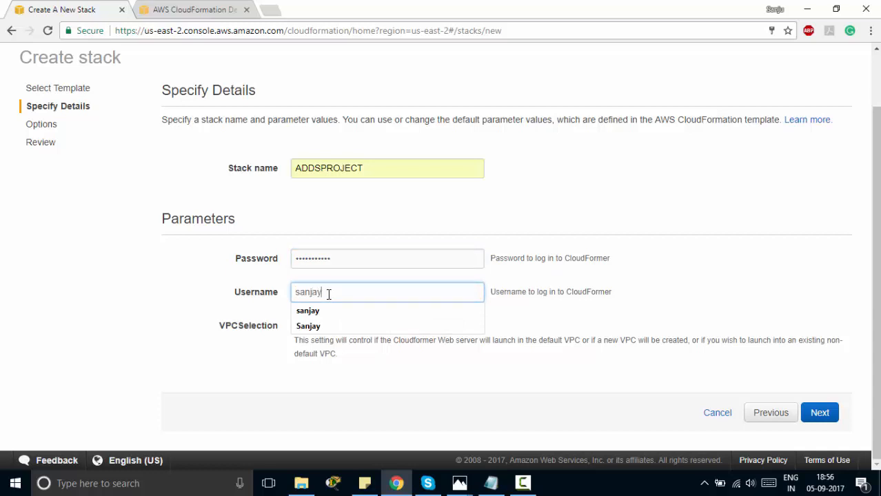
pyautogui.click(818, 412)
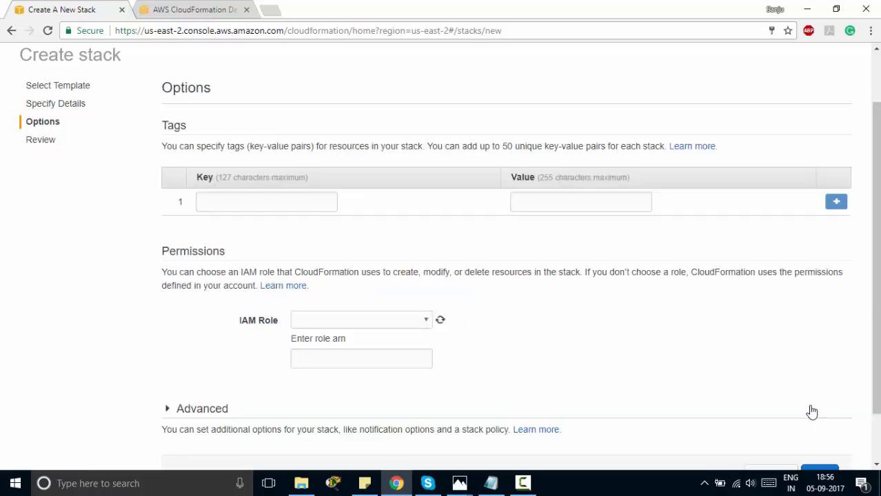
# Reach the review page, acknowledge IAM resource creation, then cancel back to the stacks list
pyautogui.scroll(-1, 595, 400)
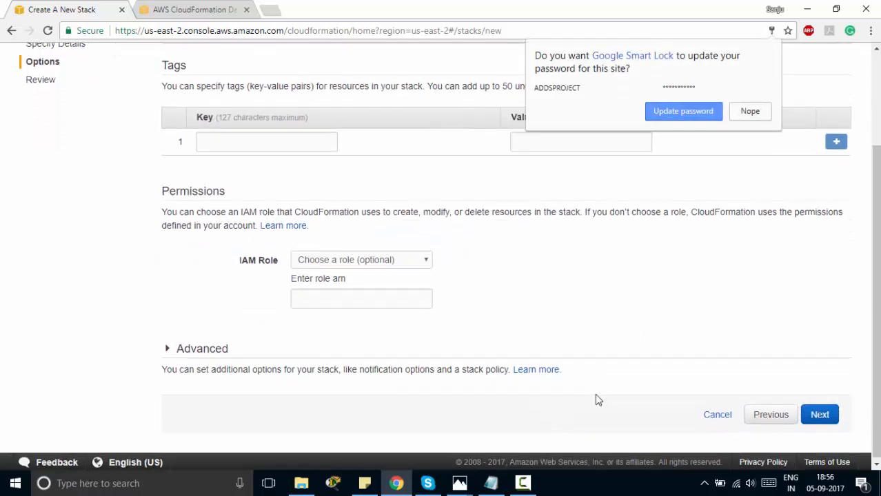
pyautogui.click(749, 114)
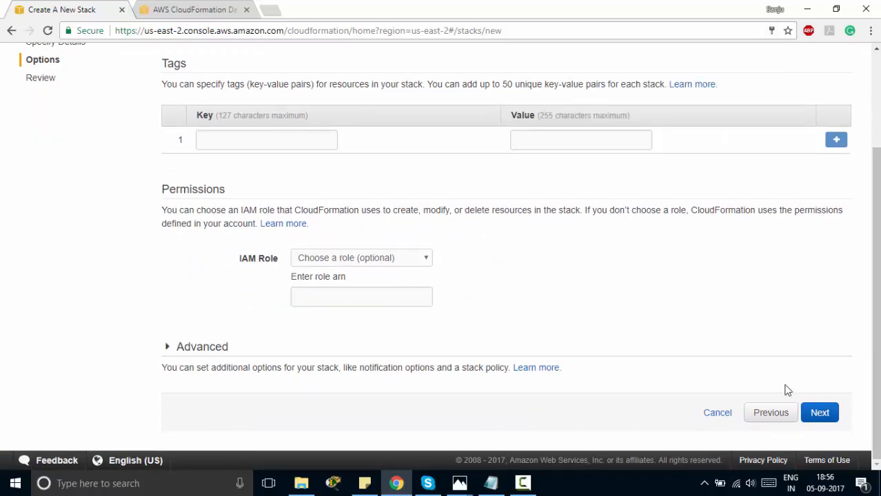
pyautogui.click(830, 419)
pyautogui.scroll(-3, 607, 384)
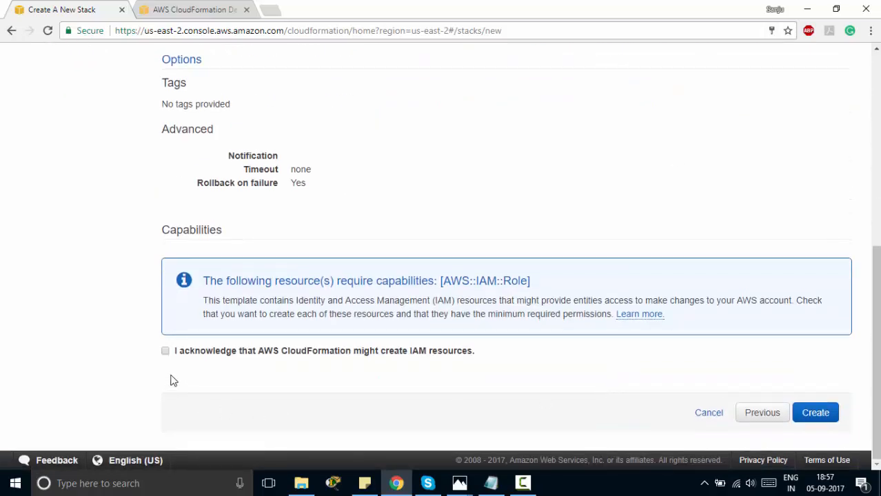
pyautogui.click(165, 352)
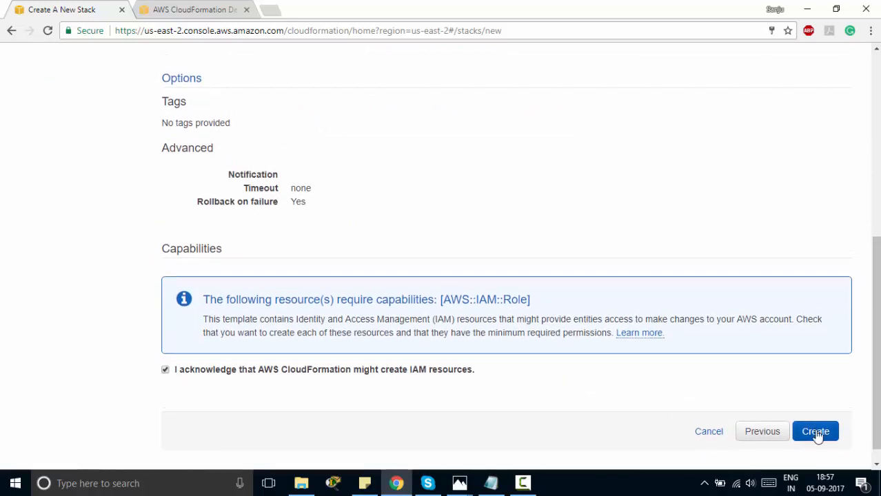
pyautogui.click(701, 438)
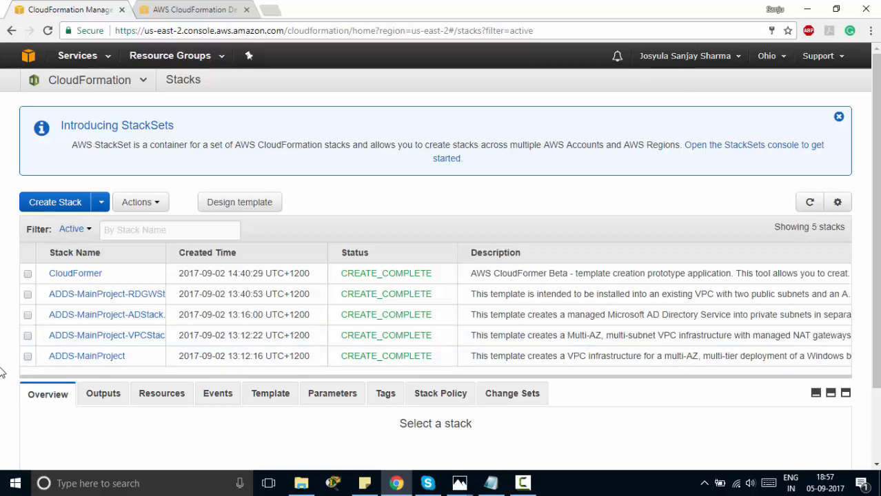
# Check the output URL in the CloudFormer stack's Outputs
pyautogui.doubleClick(342, 275)
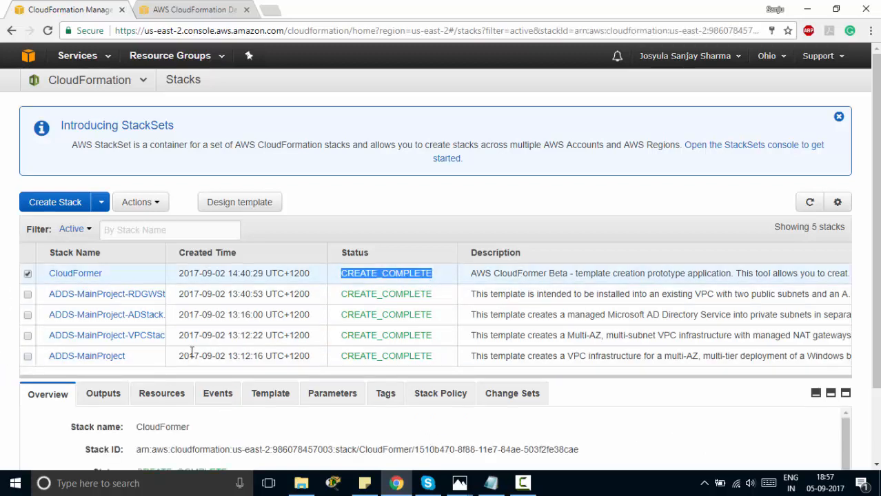
pyautogui.scroll(-1, 336, 317)
pyautogui.scroll(1, 337, 317)
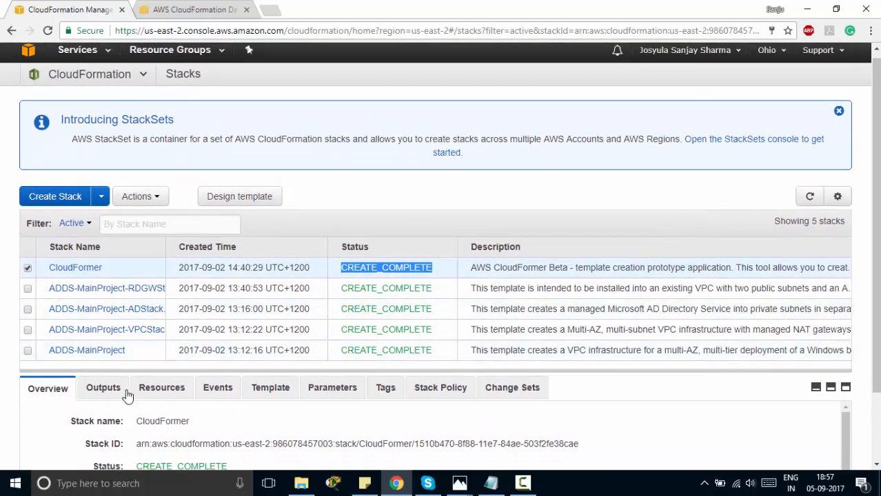
pyautogui.click(105, 388)
pyautogui.scroll(-1, 218, 433)
pyautogui.scroll(-1, 218, 433)
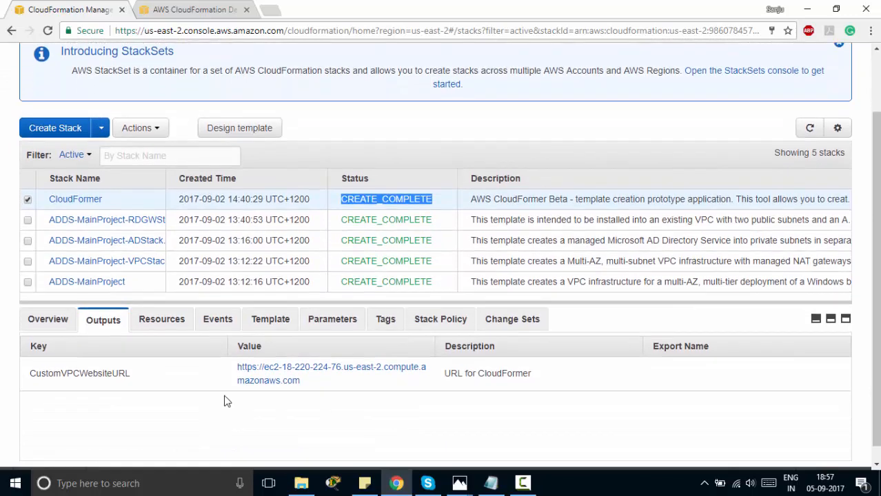
pyautogui.moveTo(231, 370); pyautogui.dragTo(332, 385)
pyautogui.click(175, 405)
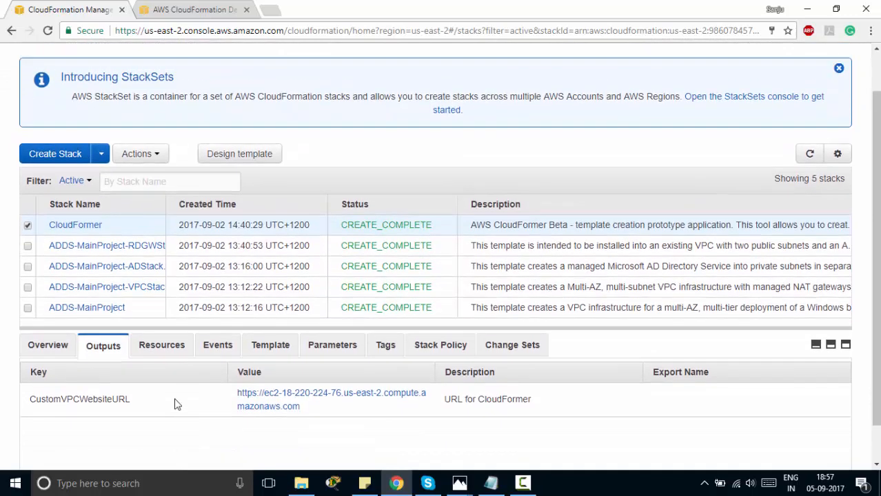
pyautogui.scroll(2, 177, 400)
# In EC2 running instances, select CLOUDFORMER and copy its public DNS name
pyautogui.click(62, 55)
pyautogui.click(38, 158)
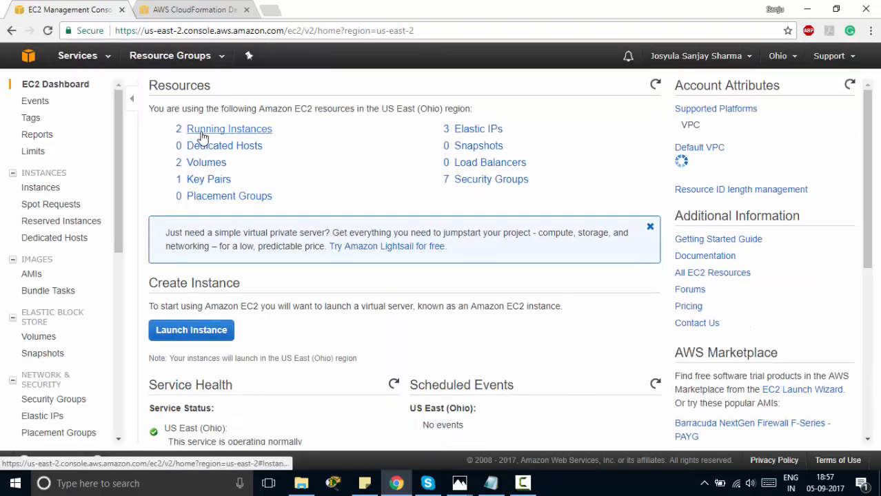
pyautogui.click(198, 131)
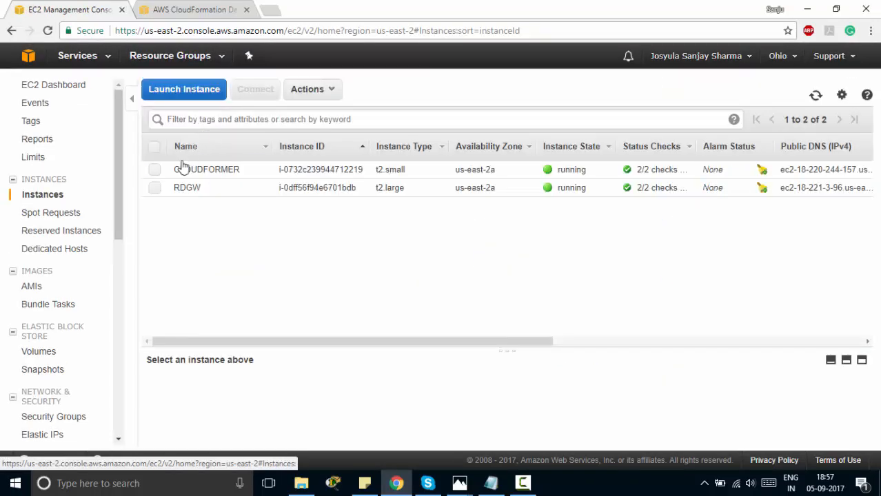
pyautogui.click(155, 171)
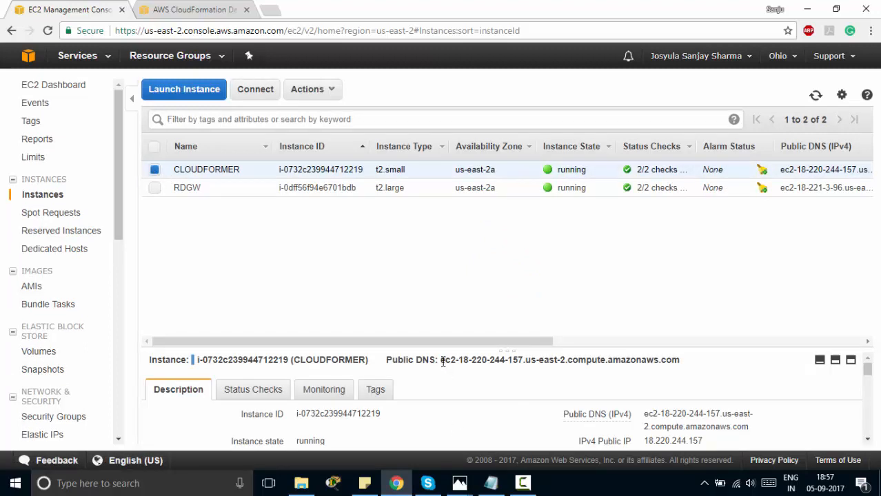
pyautogui.moveTo(441, 362); pyautogui.dragTo(686, 370)
pyautogui.hotkey('ctrl', 'c')
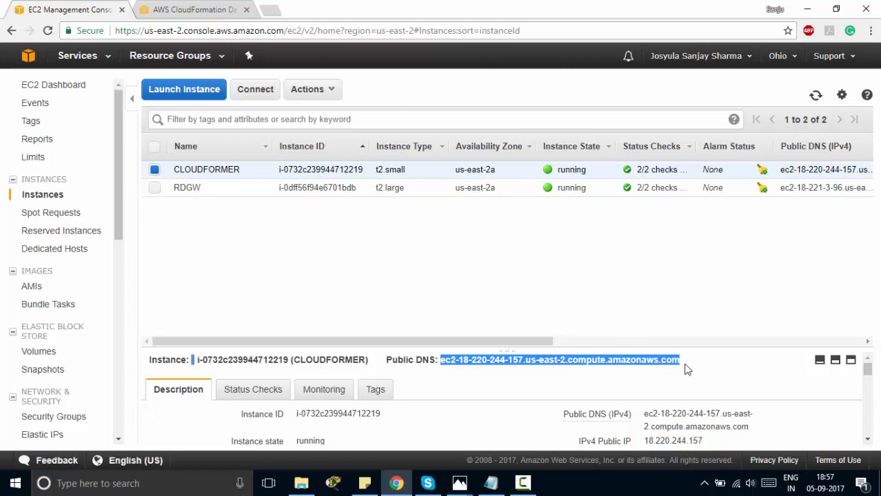
pyautogui.click(276, 9)
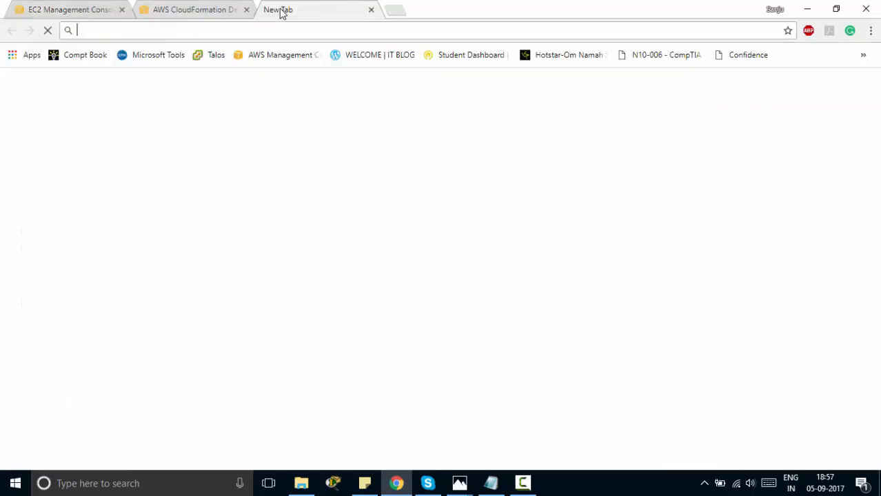
pyautogui.hotkey('ctrl', 'v')
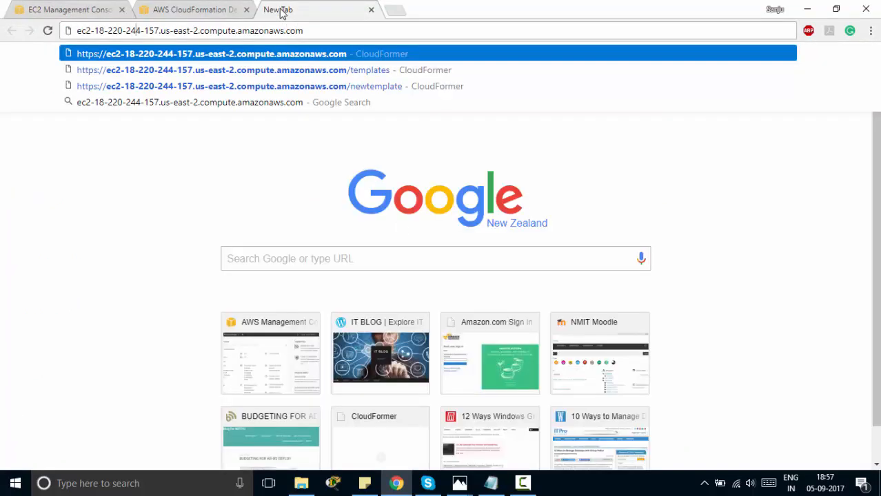
pyautogui.write('https')
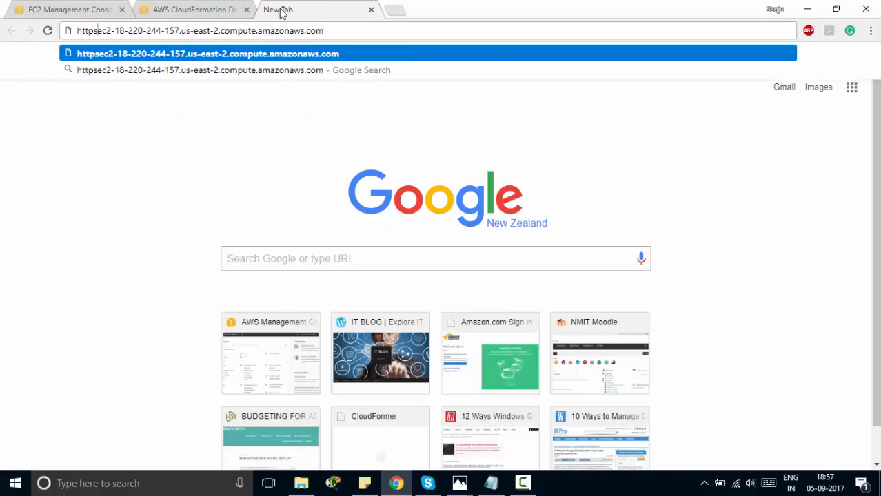
pyautogui.write('://')
pyautogui.press('Return')
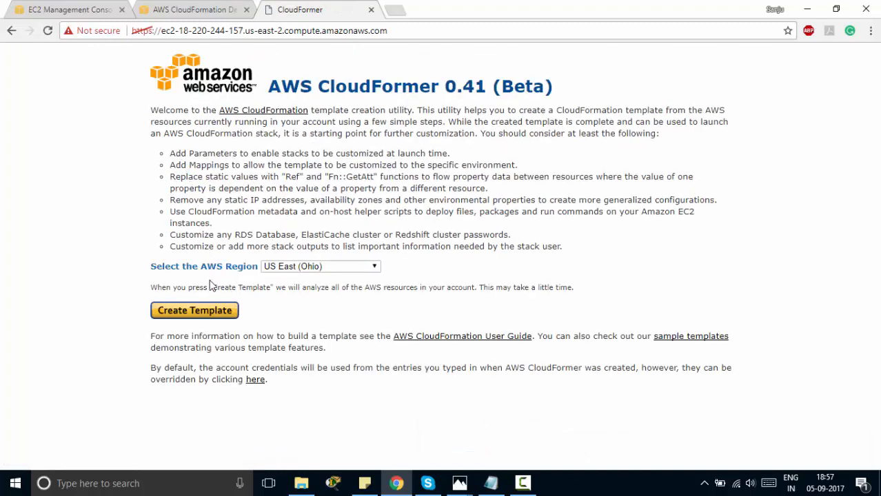
pyautogui.click(225, 311)
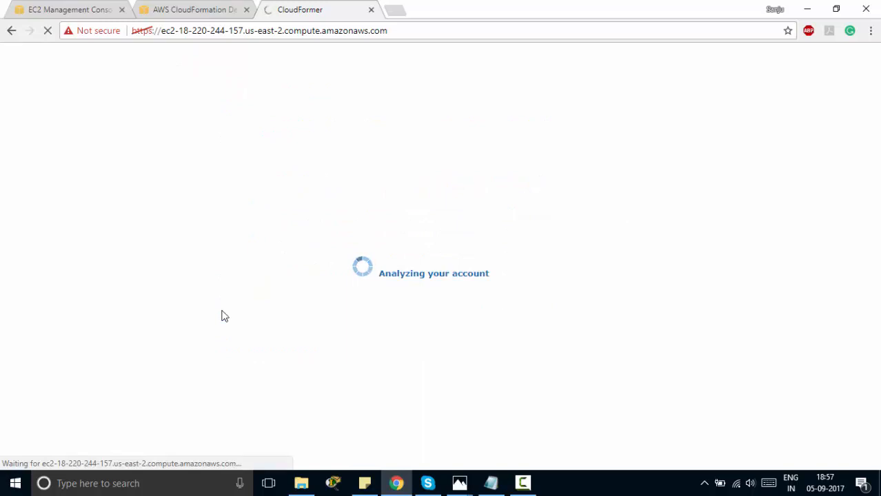
pyautogui.moveTo(380, 274); pyautogui.dragTo(493, 277)
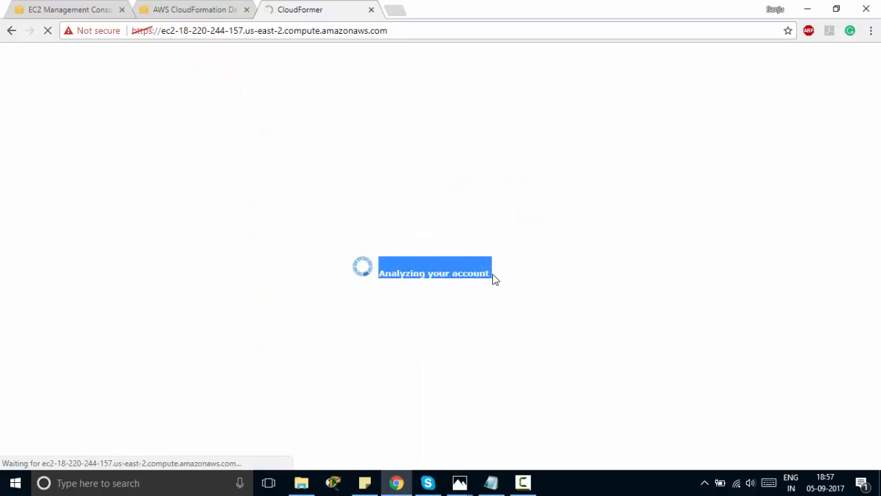
pyautogui.click(323, 290)
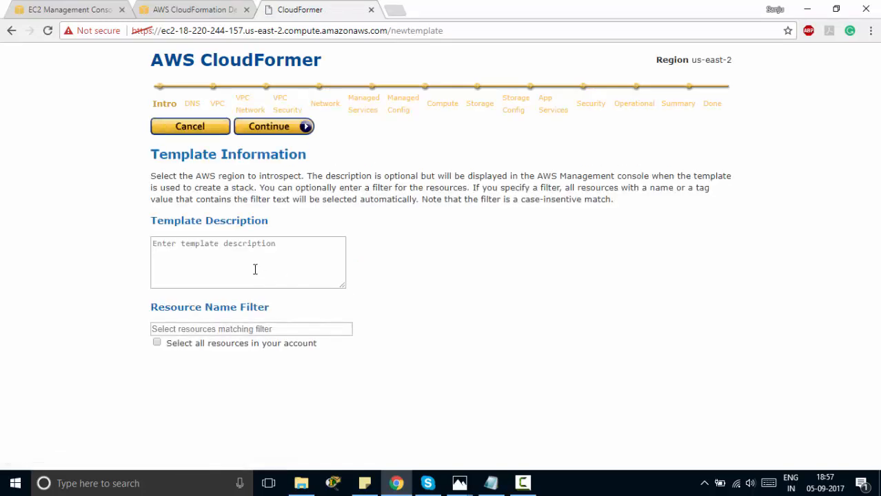
# Describe the template as 'ADDS DEPLOYMENT IN DIFFERENT REGION', continue past DNS, then return to the EC2 tab
pyautogui.click(254, 269)
pyautogui.write('A')
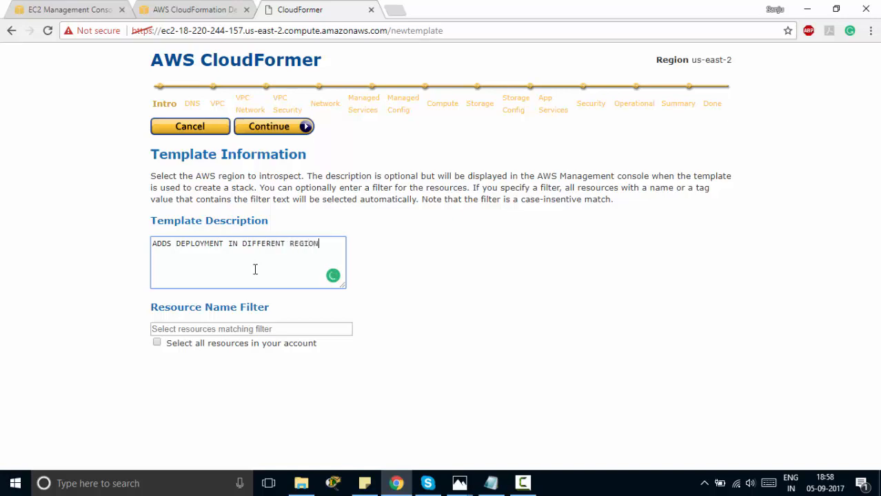
pyautogui.click(282, 128)
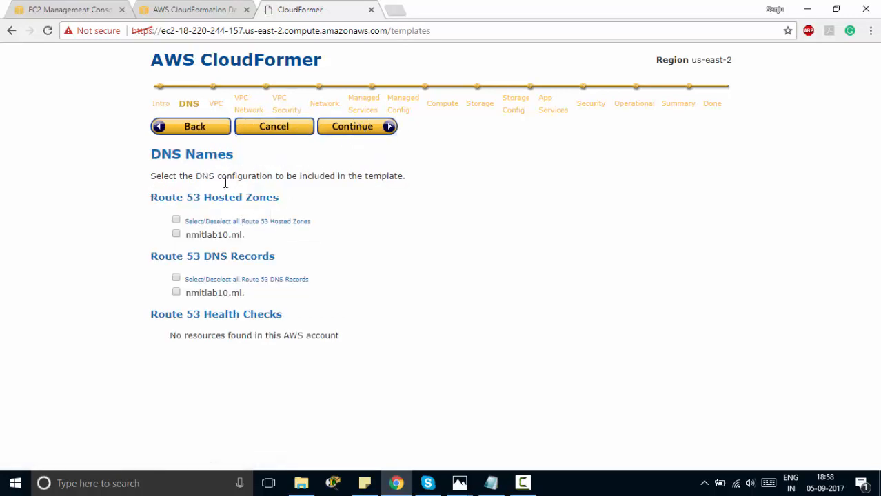
pyautogui.click(359, 135)
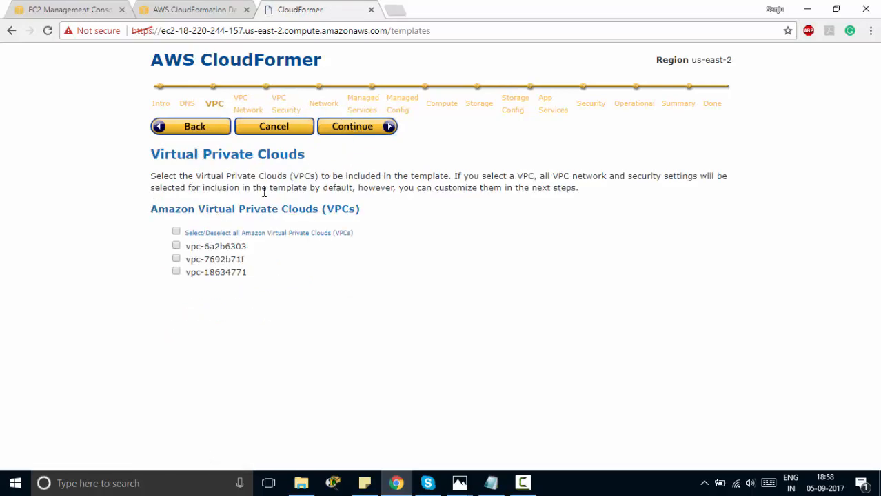
pyautogui.click(68, 11)
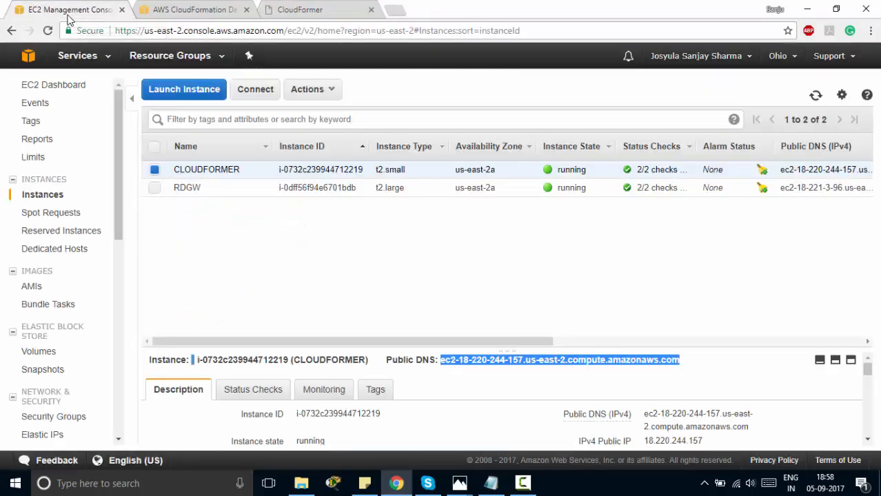
# Open the ADDS-MainProject-VPCStack stack in CloudFormation and expand its resources
pyautogui.click(69, 63)
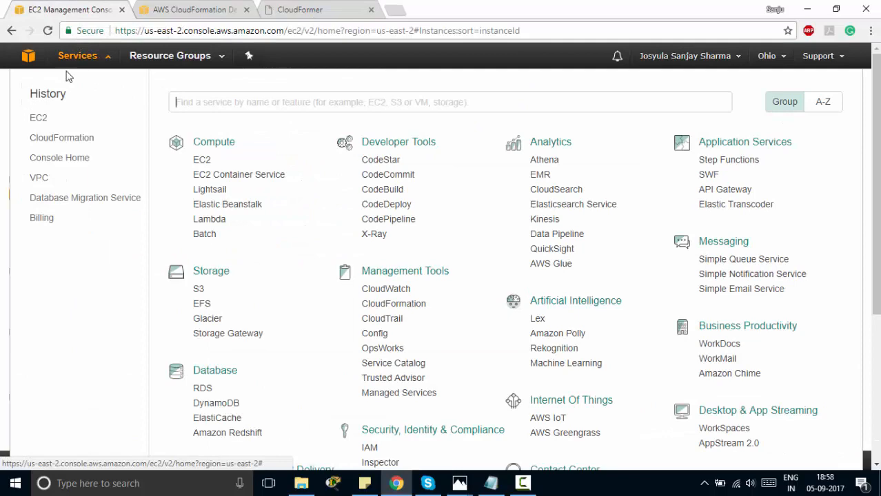
pyautogui.click(57, 139)
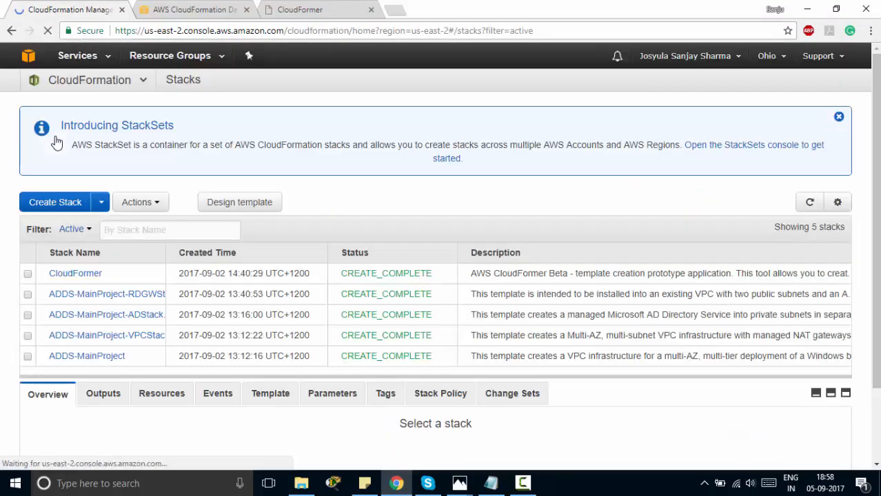
pyautogui.click(77, 344)
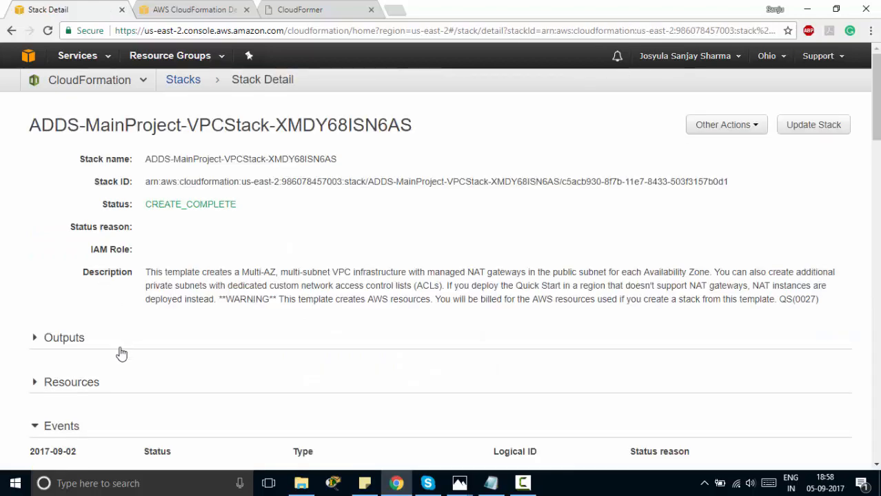
pyautogui.click(72, 383)
pyautogui.scroll(-1, 92, 387)
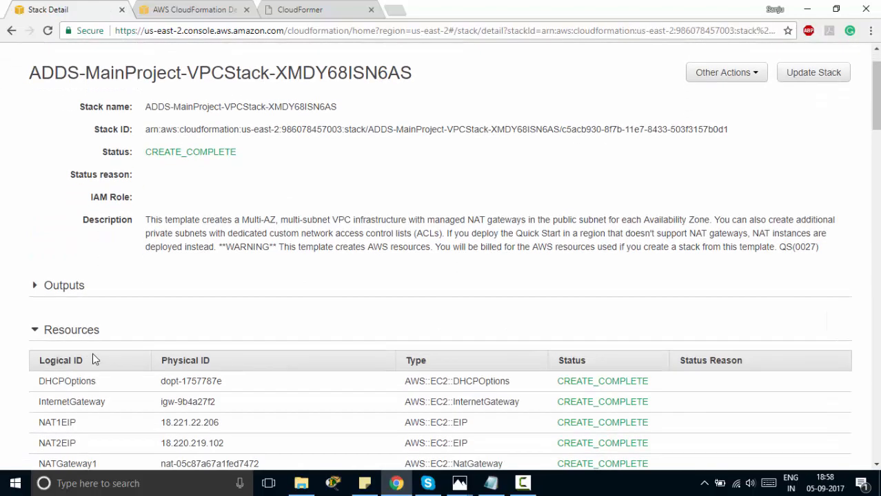
# Copy the VPCID vpc-7692b71f from the stack outputs and go to the VPC console
pyautogui.click(80, 291)
pyautogui.scroll(-1, 186, 333)
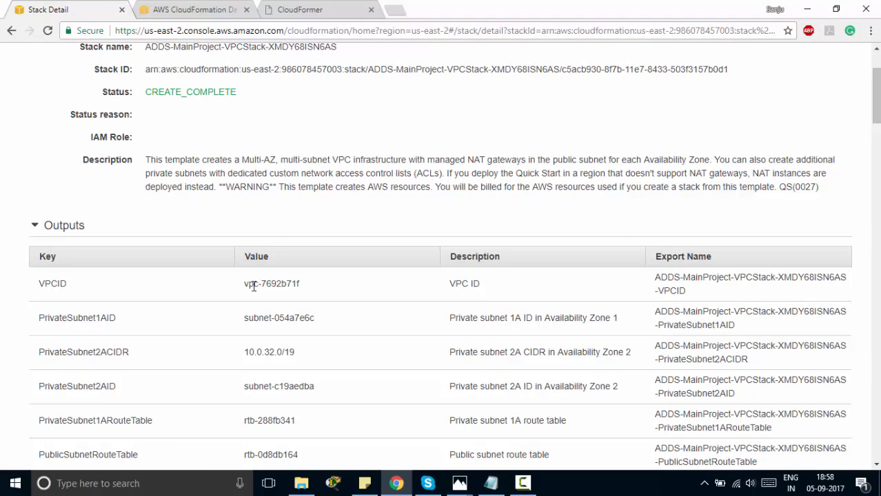
pyautogui.moveTo(245, 290); pyautogui.dragTo(316, 286)
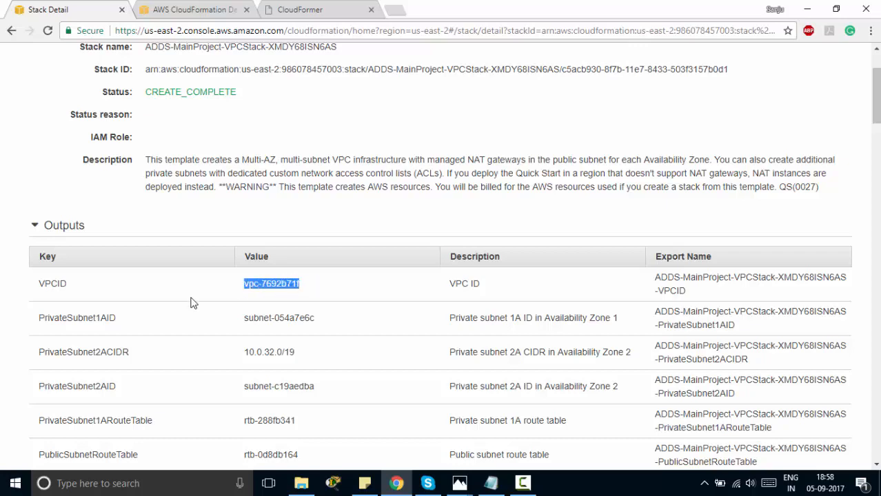
pyautogui.scroll(-1, 107, 301)
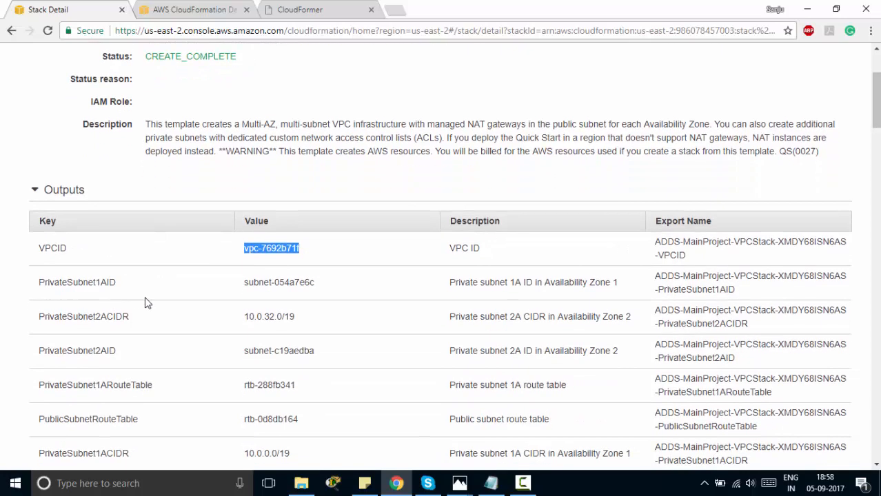
pyautogui.scroll(3, 145, 297)
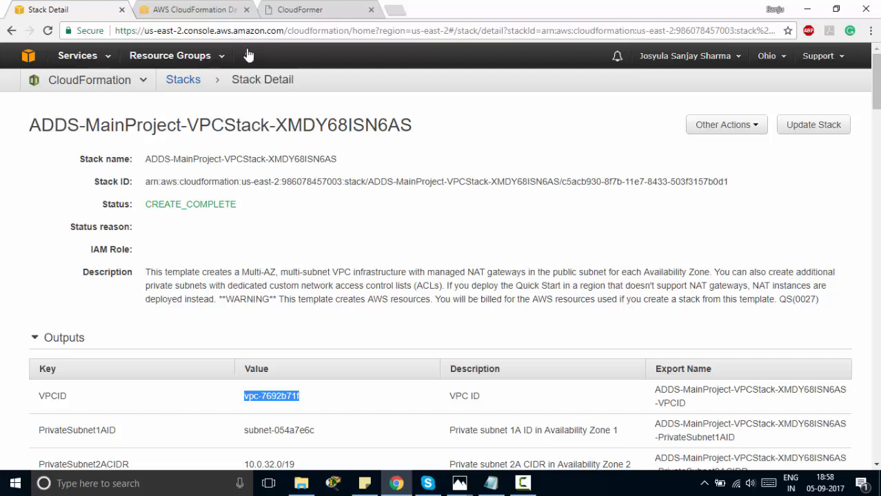
pyautogui.click(81, 55)
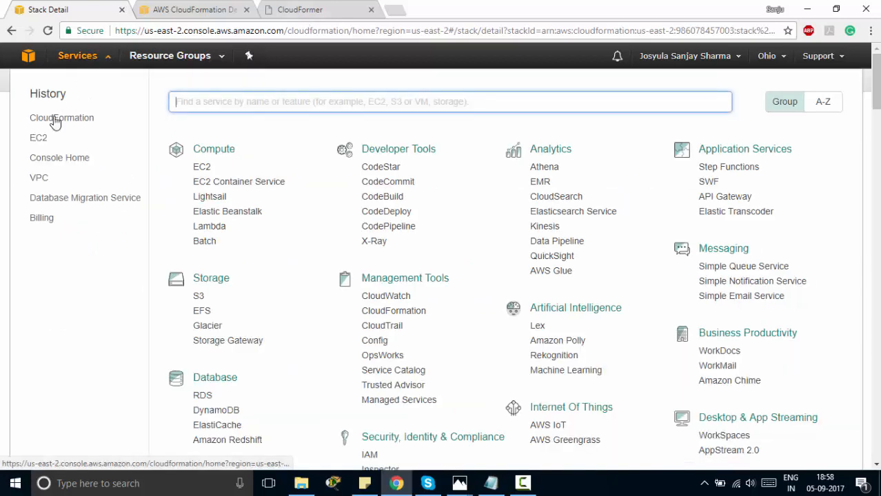
pyautogui.click(43, 179)
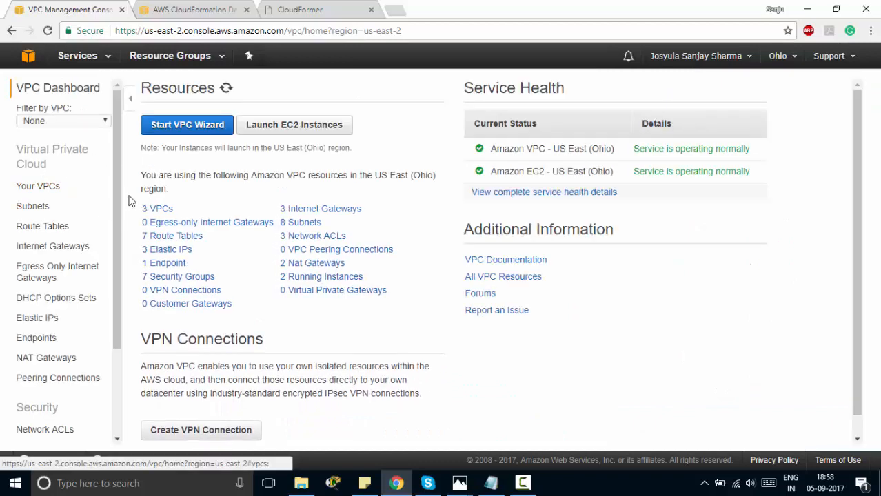
# Confirm ADDS-MainProject-VPC in Your VPCs, then continue in CloudFormer with vpc-7692b71f selected
pyautogui.click(154, 209)
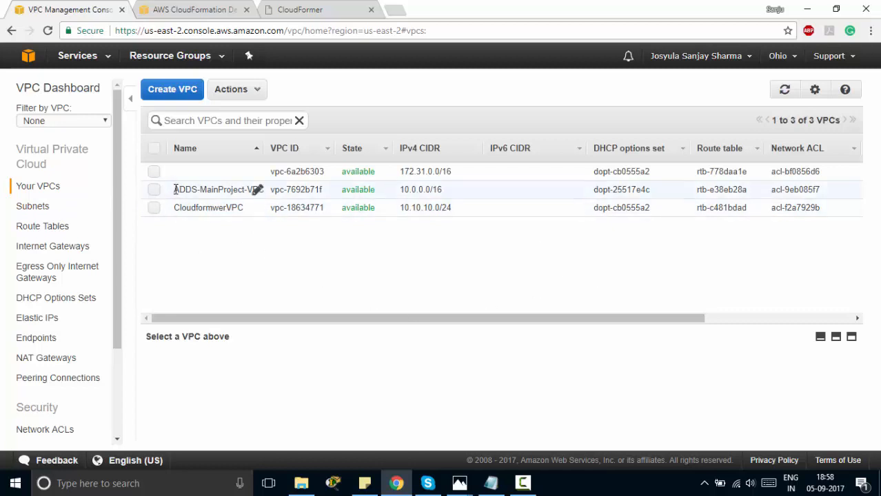
pyautogui.moveTo(173, 189); pyautogui.dragTo(262, 187)
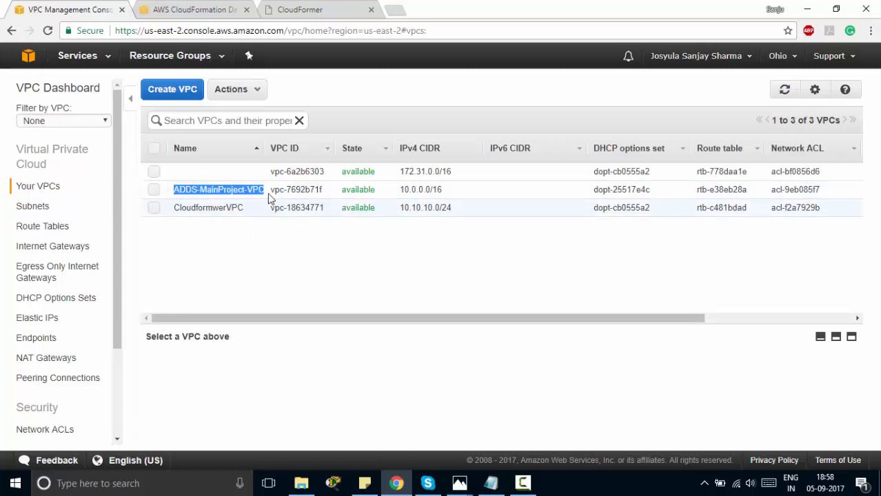
pyautogui.click(318, 11)
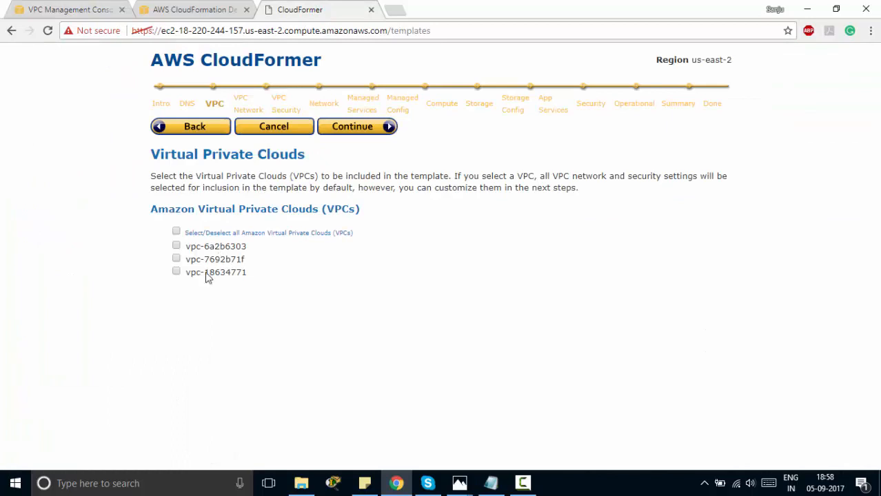
pyautogui.click(373, 130)
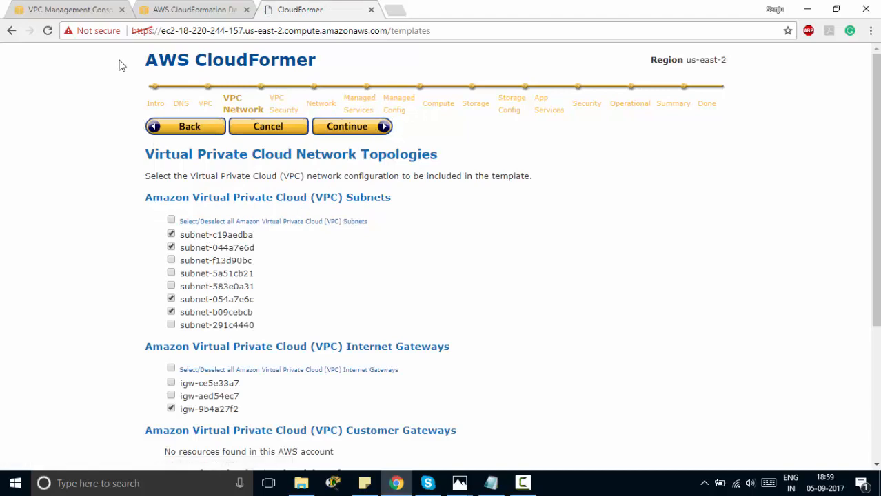
# Compare the region's subnets, including Private subnet 1A, against CloudFormer's preselected subnets
pyautogui.click(81, 9)
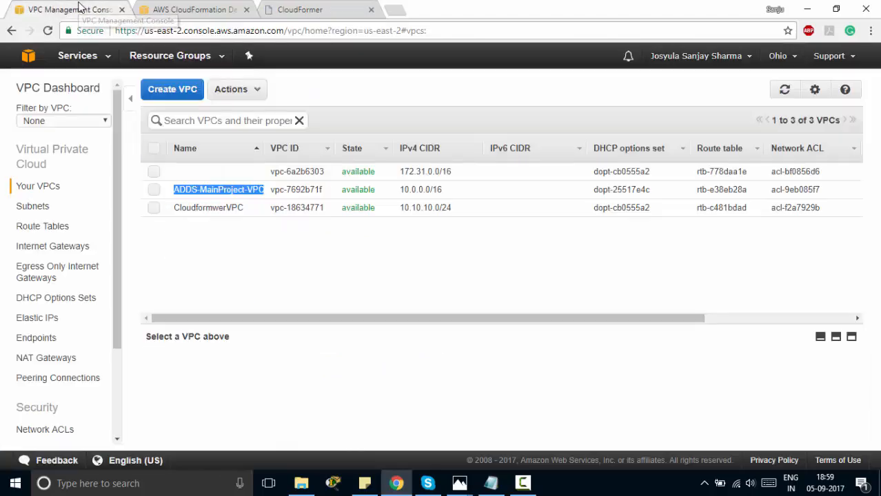
pyautogui.click(34, 209)
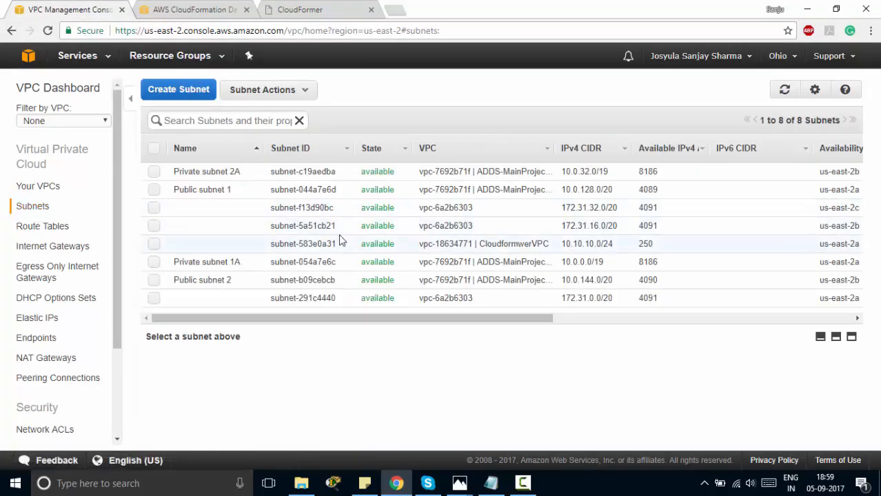
pyautogui.moveTo(477, 263); pyautogui.dragTo(531, 265)
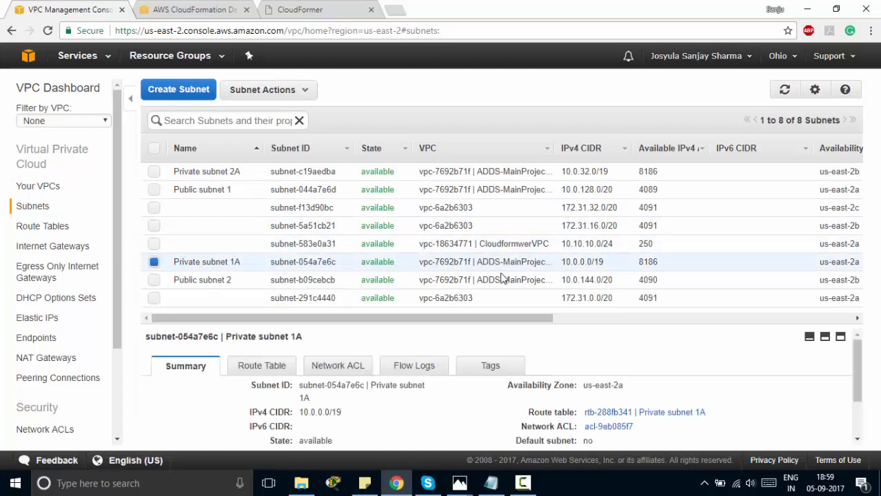
pyautogui.click(341, 8)
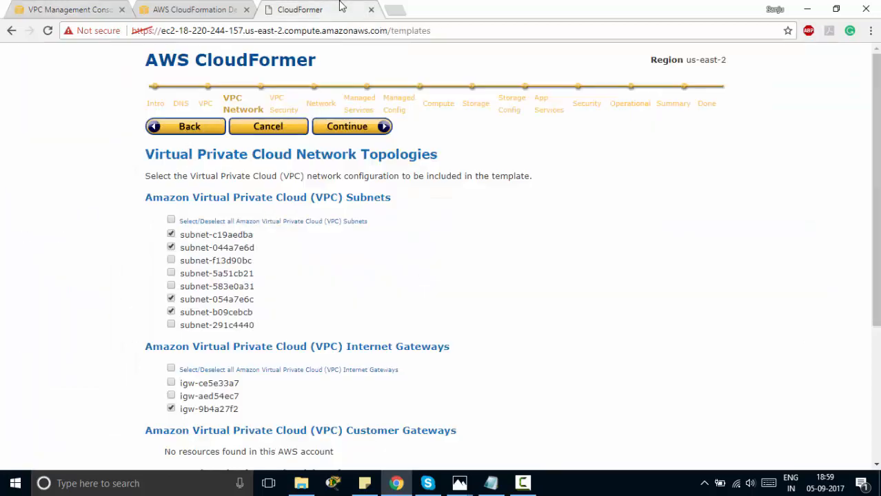
pyautogui.scroll(-1, 117, 282)
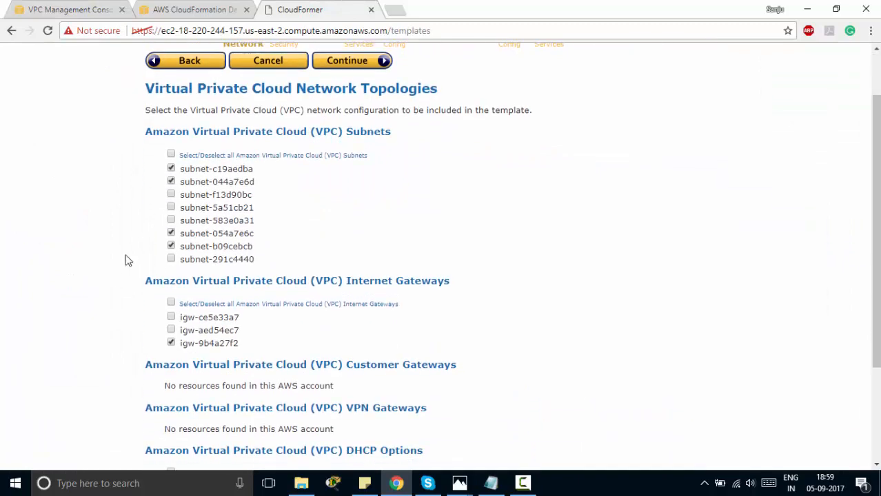
# Cross-check internet gateway igw-9b4a27f2 between the VPC console and CloudFormer
pyautogui.click(103, 9)
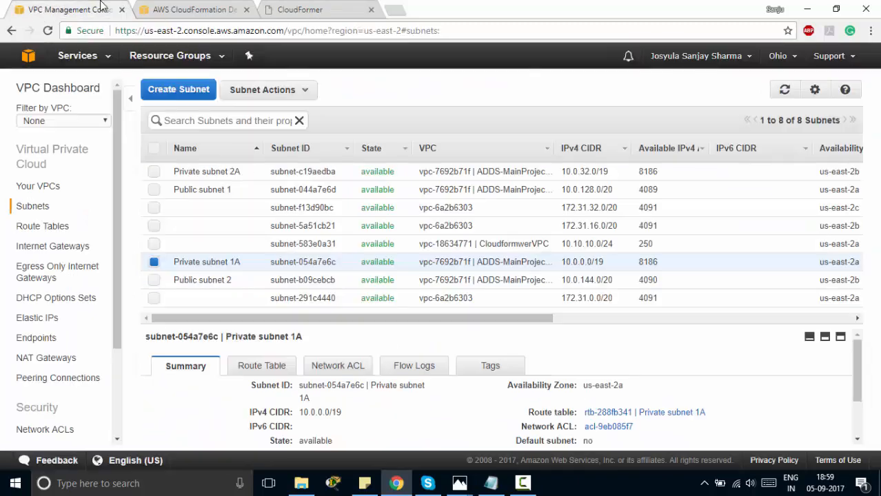
pyautogui.click(50, 248)
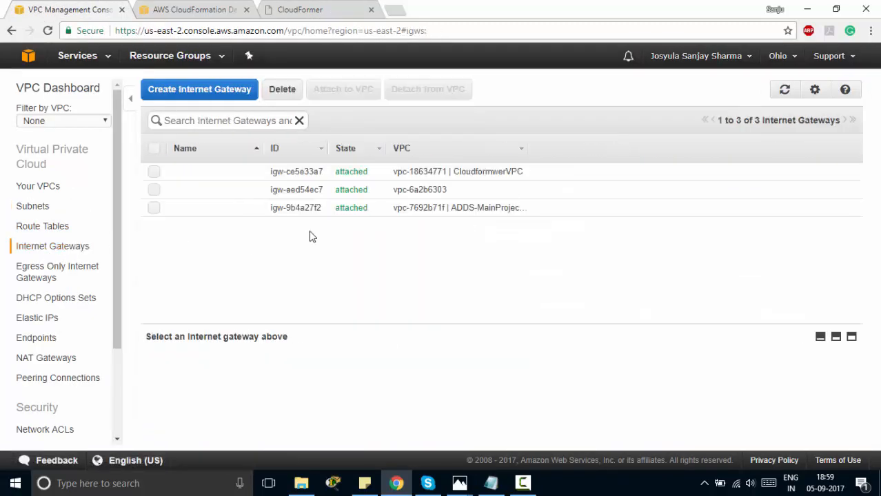
pyautogui.click(348, 7)
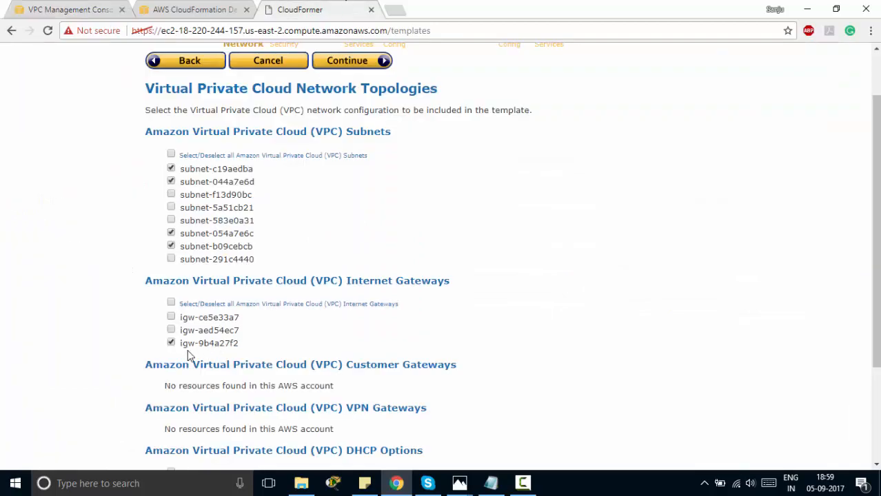
pyautogui.scroll(-2, 190, 355)
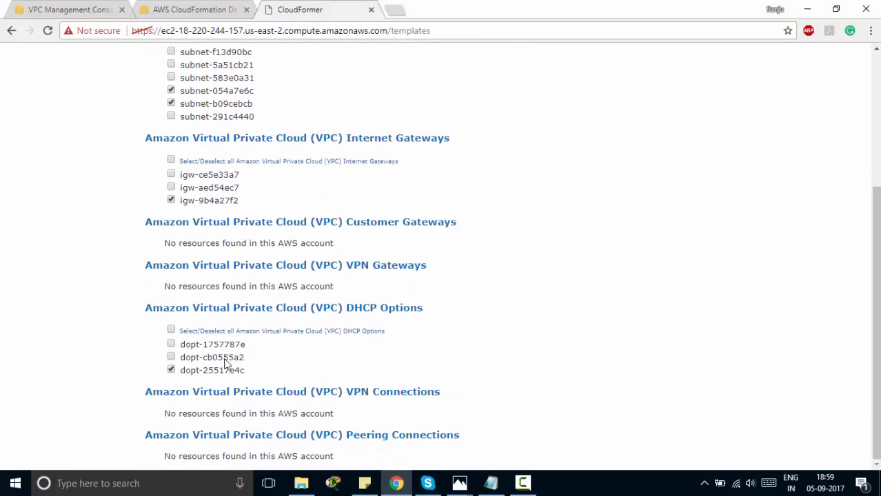
# Verify DHCP options set dopt-25517e4c, then confirm the VPC network selections in CloudFormer
pyautogui.click(92, 9)
pyautogui.click(44, 299)
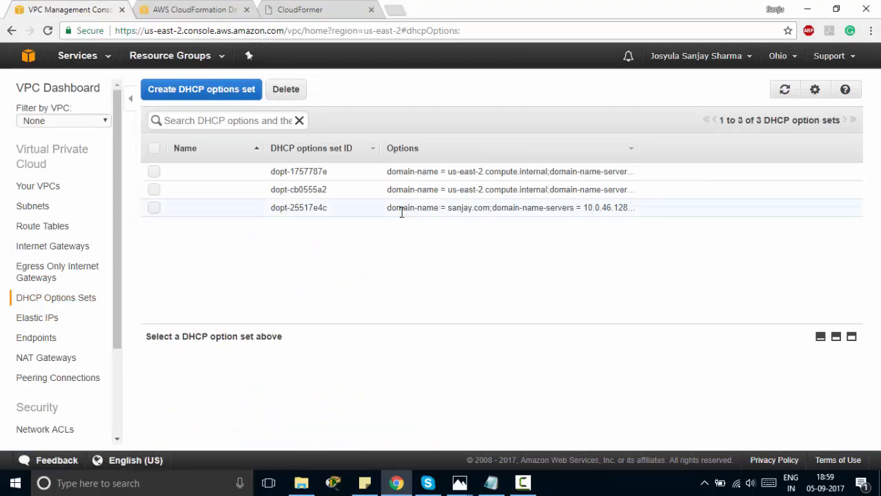
pyautogui.moveTo(391, 208); pyautogui.dragTo(607, 207)
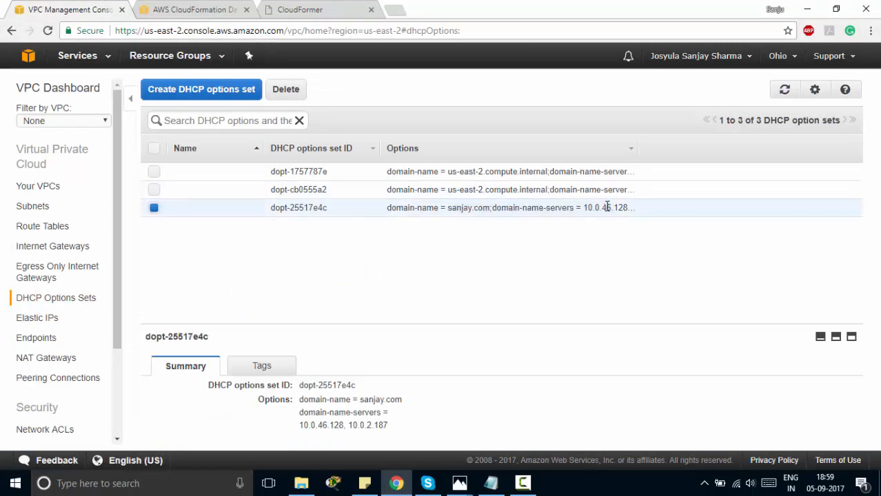
pyautogui.click(298, 11)
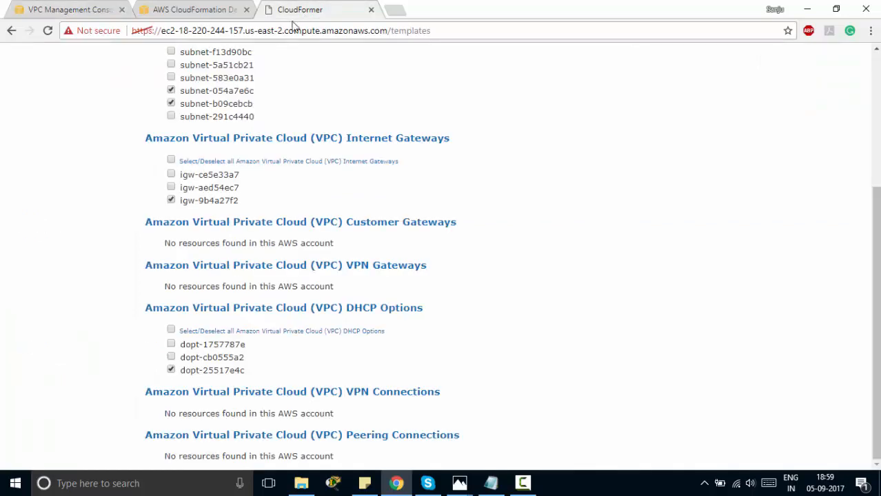
pyautogui.scroll(3, 140, 270)
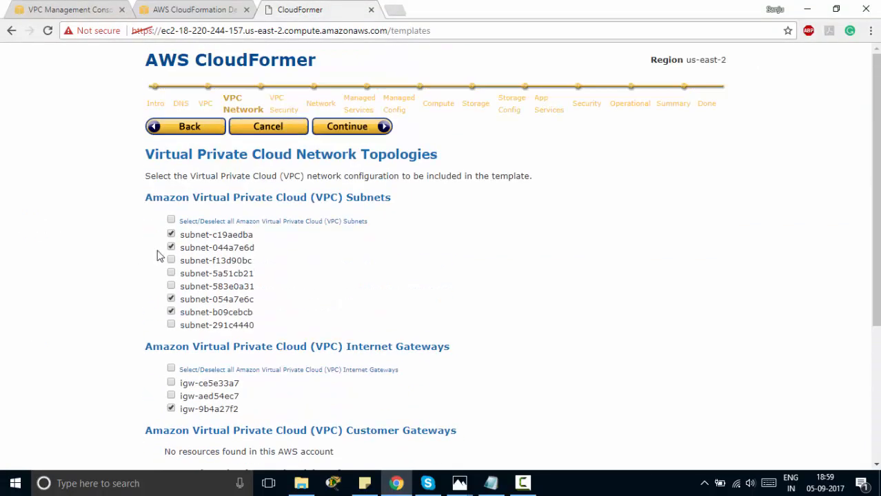
pyautogui.click(364, 129)
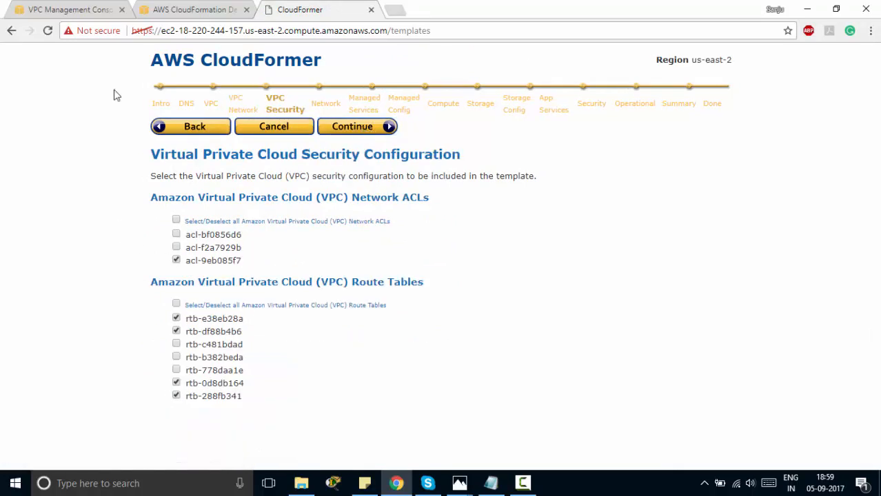
# Verify network ACL acl-9eb085f7 belongs to the ADDS-MainProject VPC
pyautogui.click(103, 10)
pyautogui.scroll(-2, 10, 303)
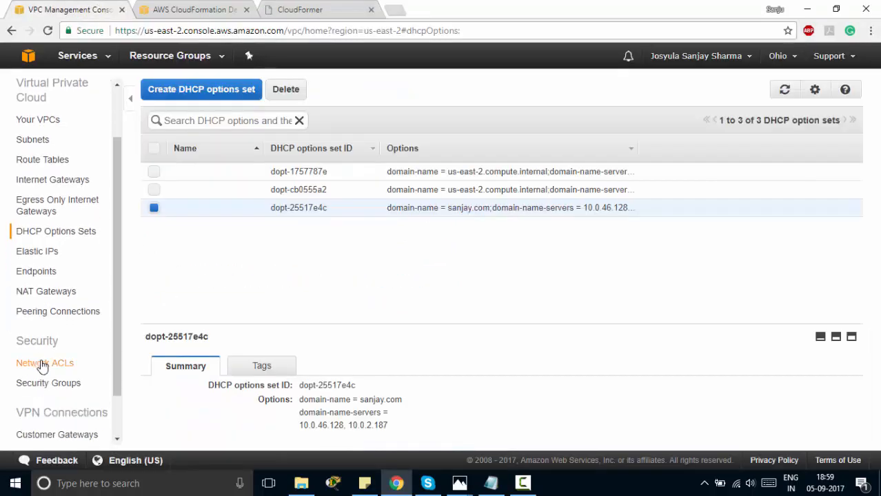
pyautogui.click(42, 366)
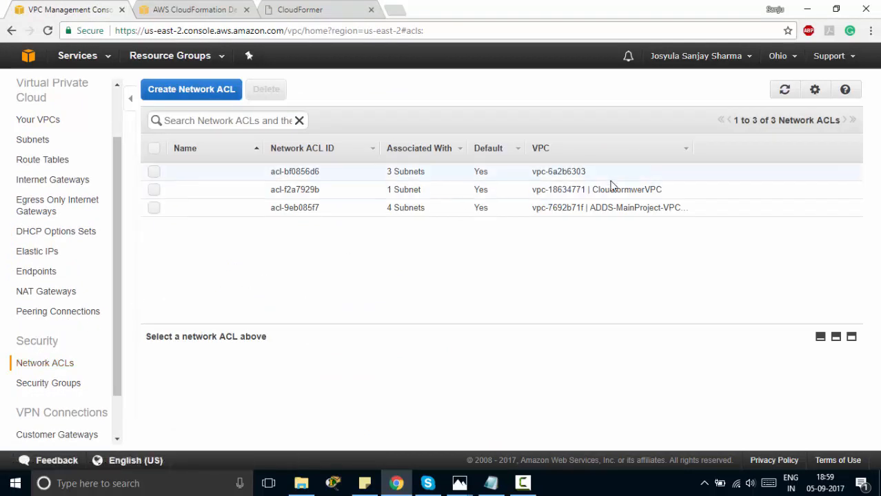
pyautogui.moveTo(591, 207); pyautogui.dragTo(690, 218)
pyautogui.click(674, 208)
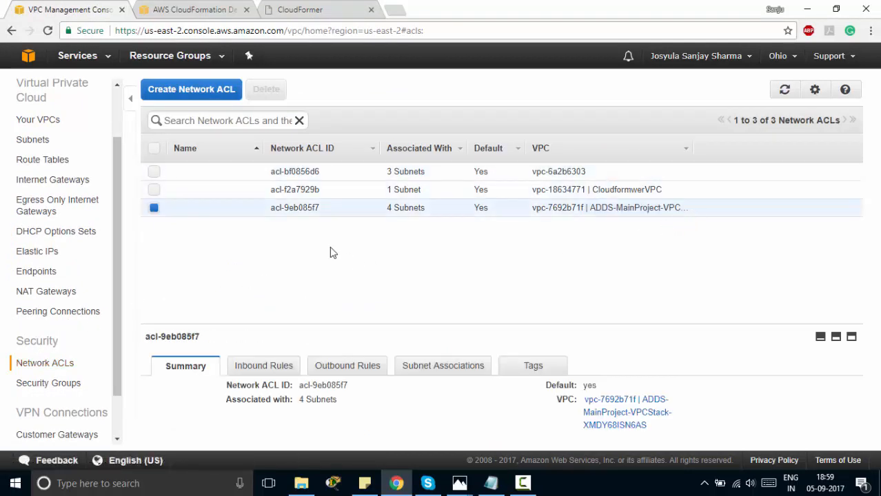
pyautogui.click(332, 13)
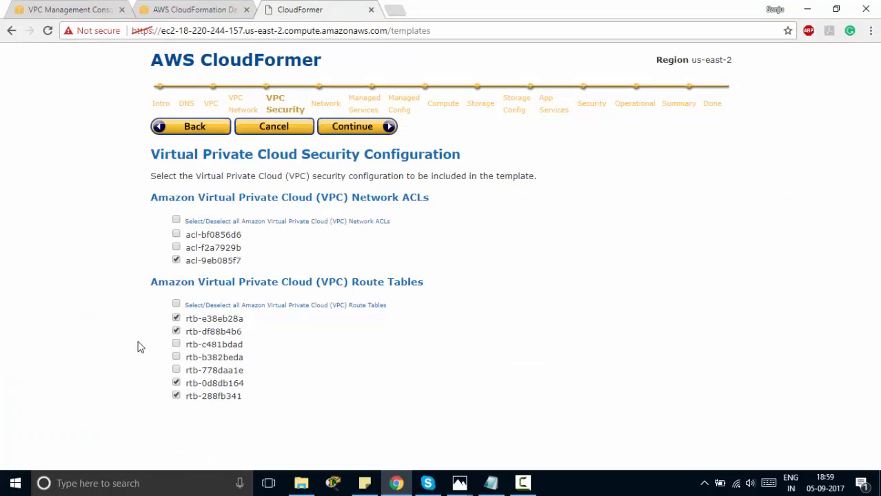
# Compare the four ADDS route tables, then confirm the VPC security selections
pyautogui.click(98, 8)
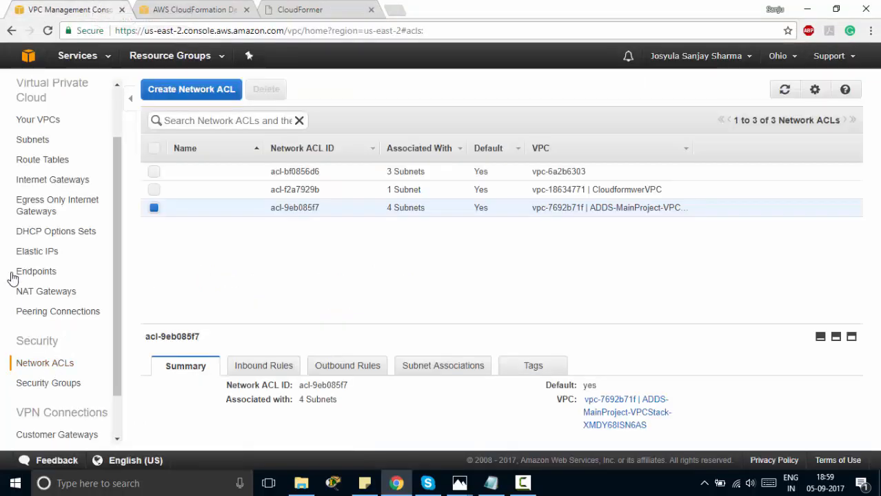
pyautogui.scroll(-2, 16, 271)
pyautogui.scroll(3, 56, 169)
pyautogui.click(52, 169)
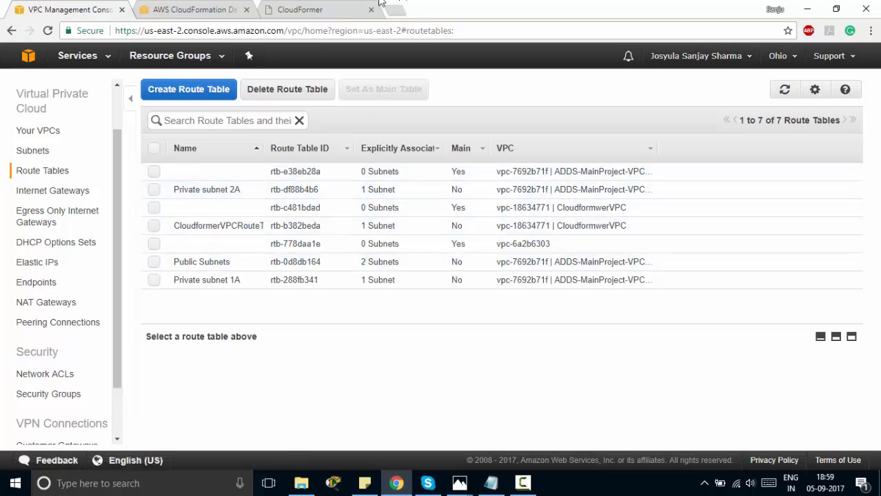
pyautogui.click(324, 8)
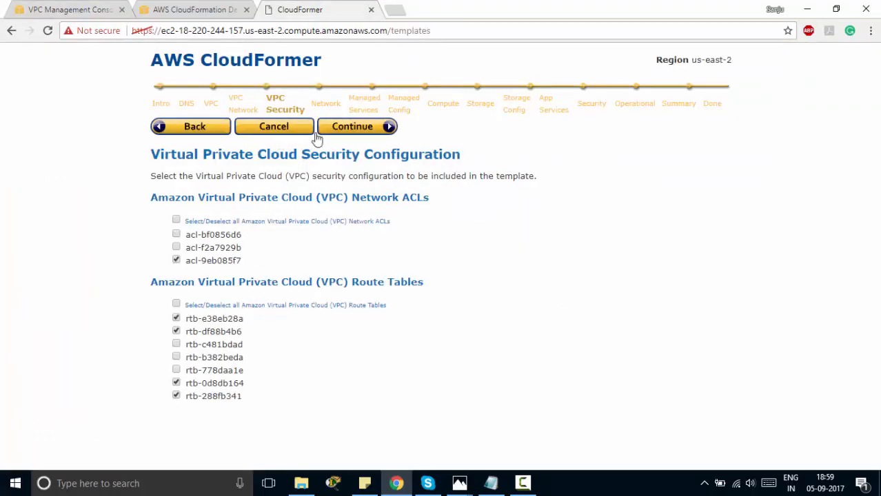
pyautogui.click(343, 131)
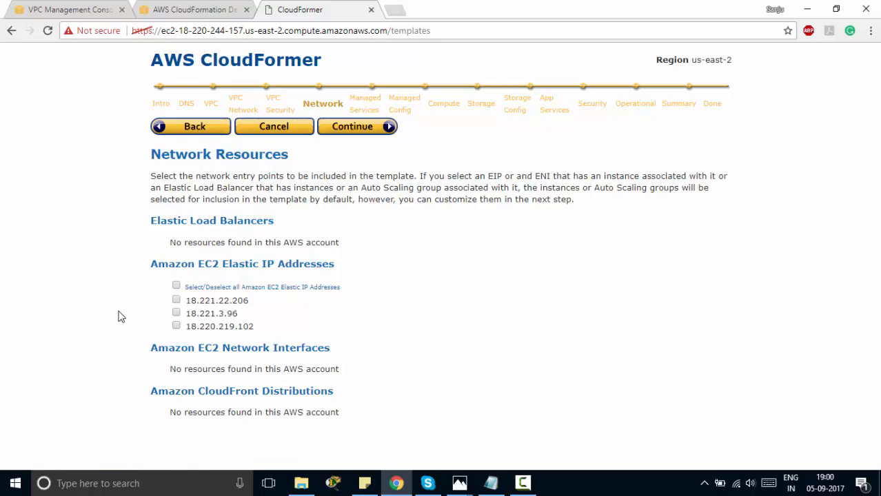
# Include Elastic IP 18.221.3.96 in the template after checking it in the VPC console
pyautogui.click(73, 10)
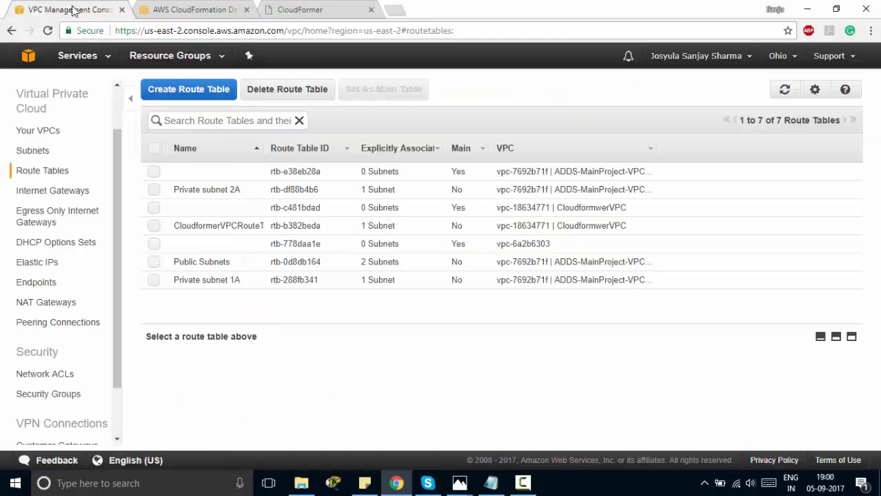
pyautogui.click(53, 264)
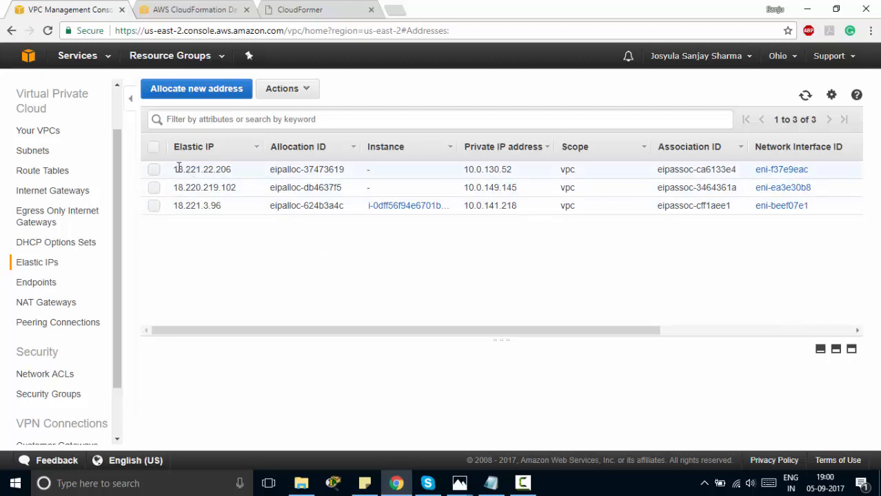
pyautogui.moveTo(177, 168); pyautogui.dragTo(242, 188)
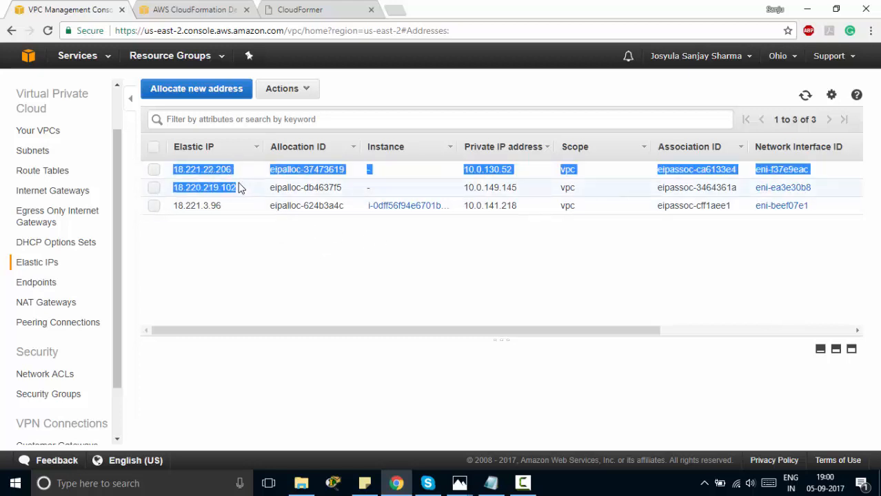
pyautogui.click(302, 11)
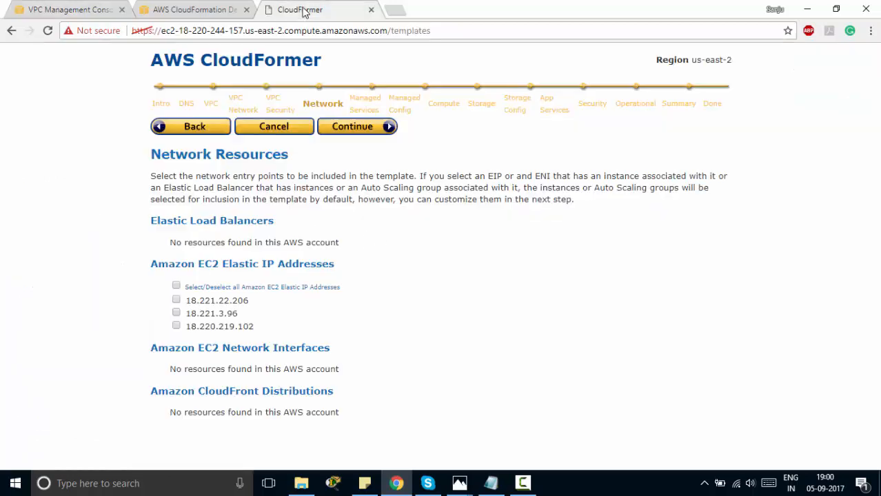
pyautogui.click(177, 312)
pyautogui.click(354, 134)
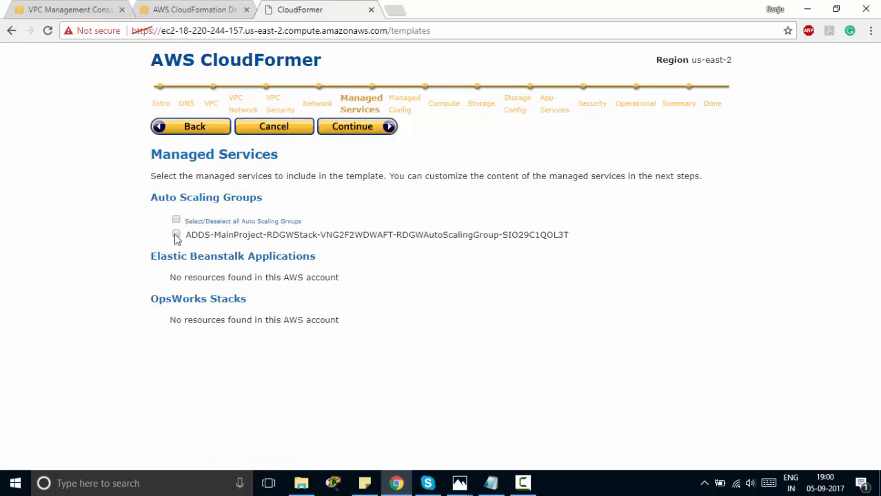
# Continue through managed services, the RDGW launch configuration, storage and app services steps
pyautogui.click(383, 136)
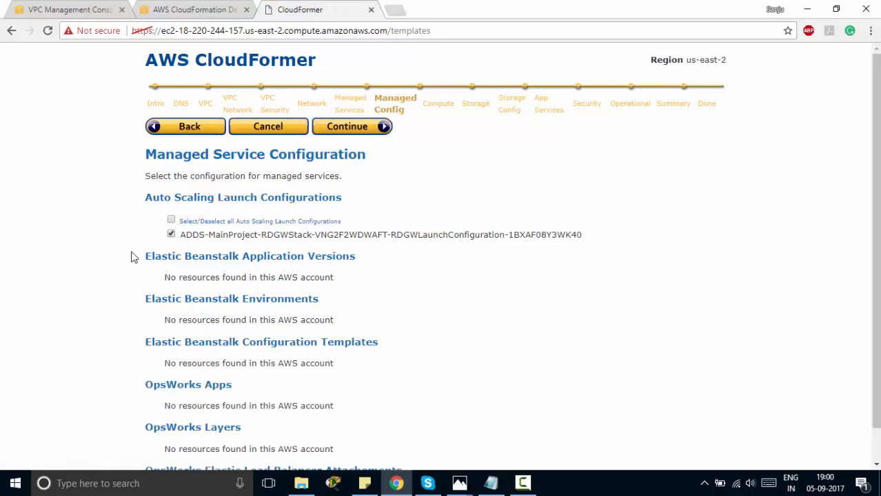
pyautogui.scroll(-1, 130, 255)
pyautogui.scroll(1, 228, 102)
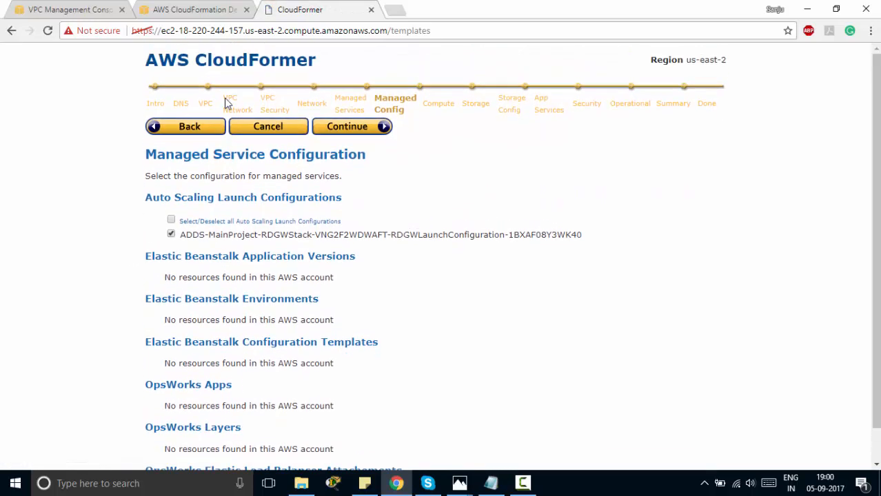
pyautogui.click(342, 131)
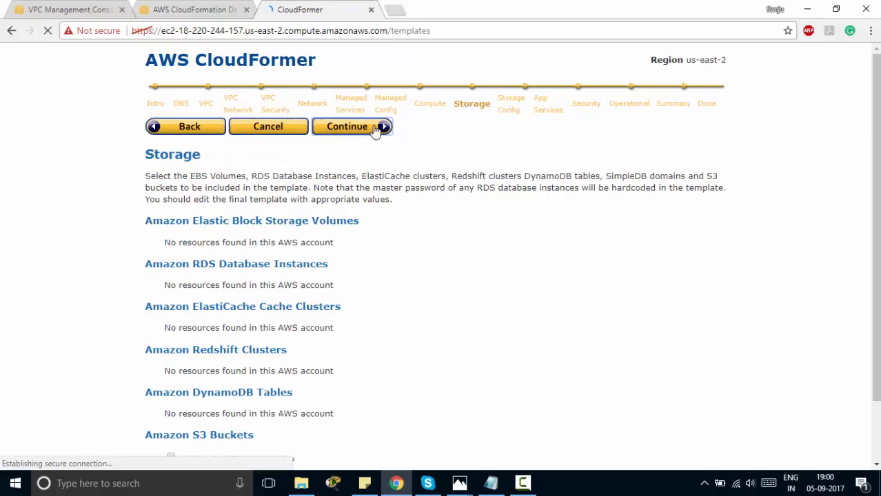
pyautogui.click(376, 128)
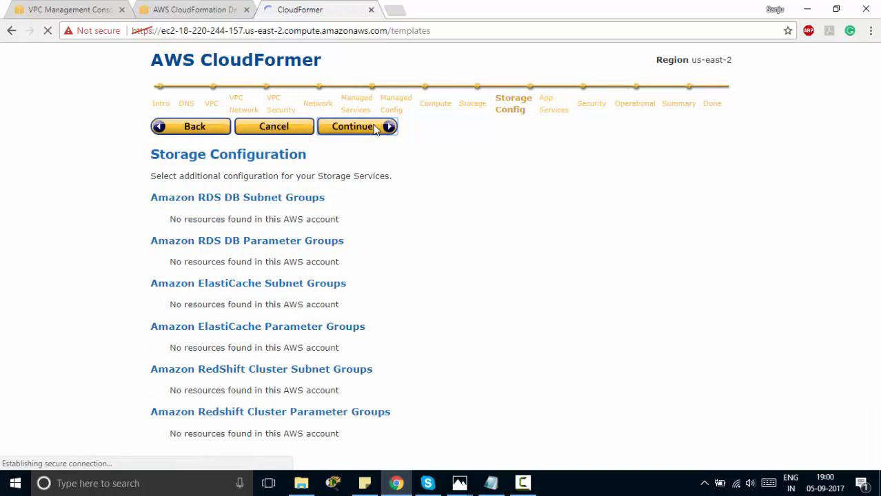
pyautogui.click(376, 130)
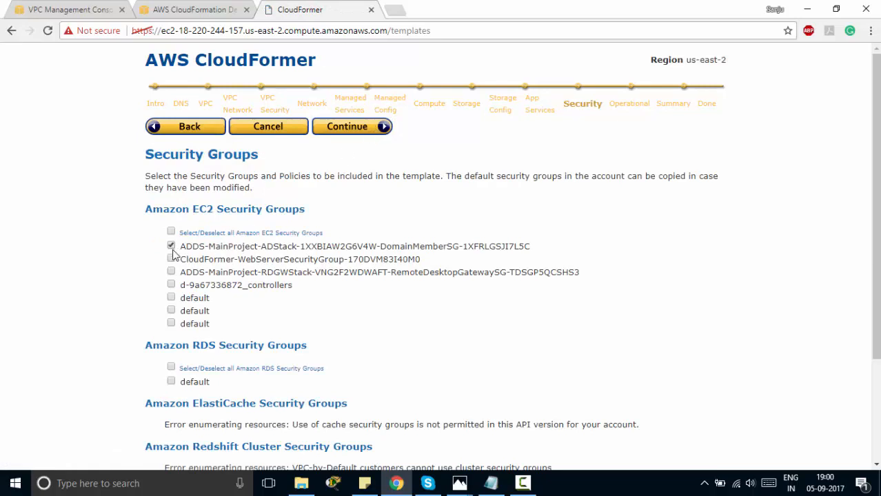
# Check the account's security groups in the VPC console, then include d-9a67336872_controllers and continue
pyautogui.click(82, 8)
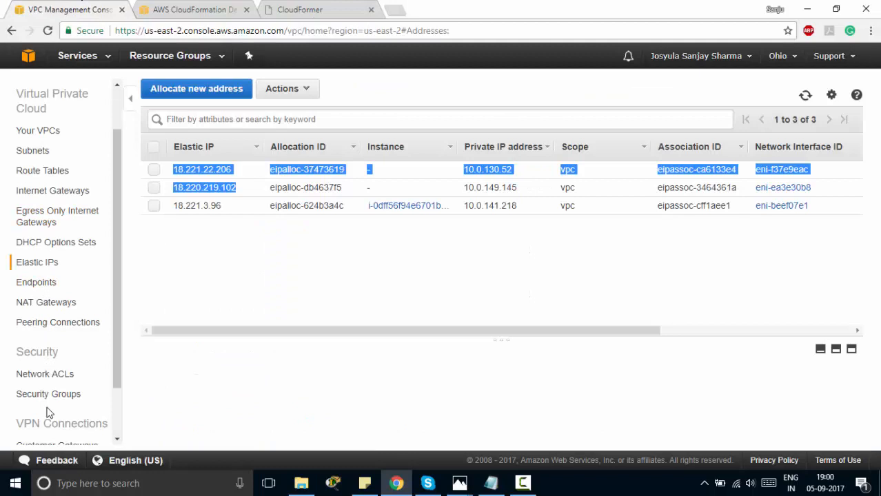
pyautogui.click(21, 399)
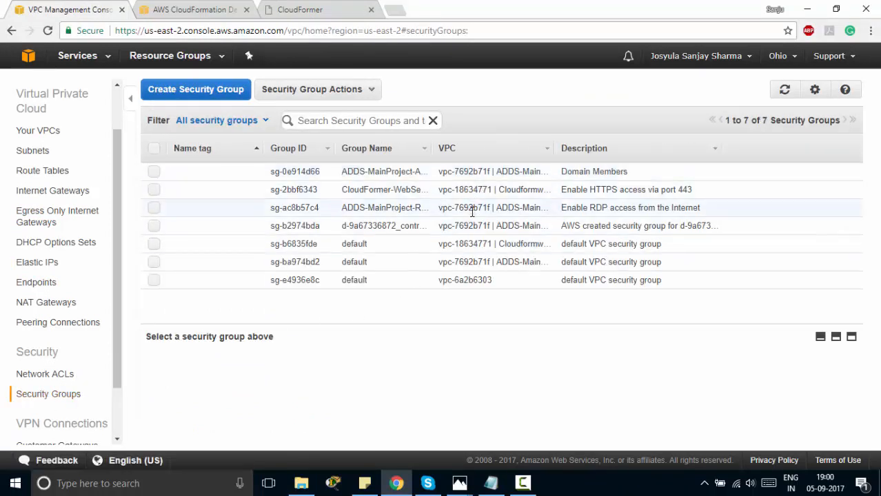
pyautogui.click(295, 10)
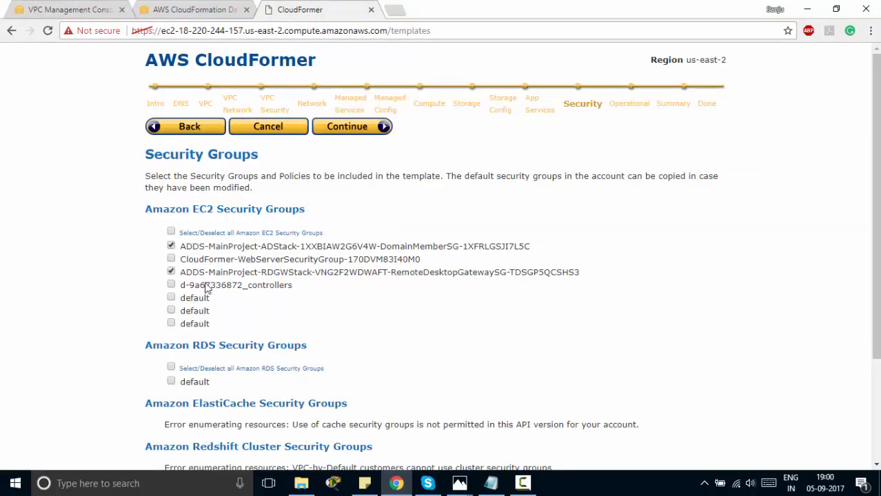
pyautogui.click(171, 284)
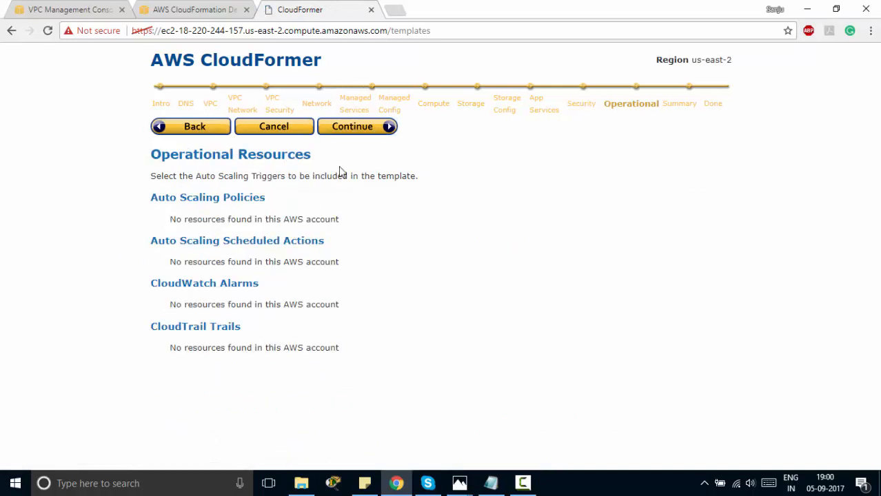
pyautogui.click(353, 136)
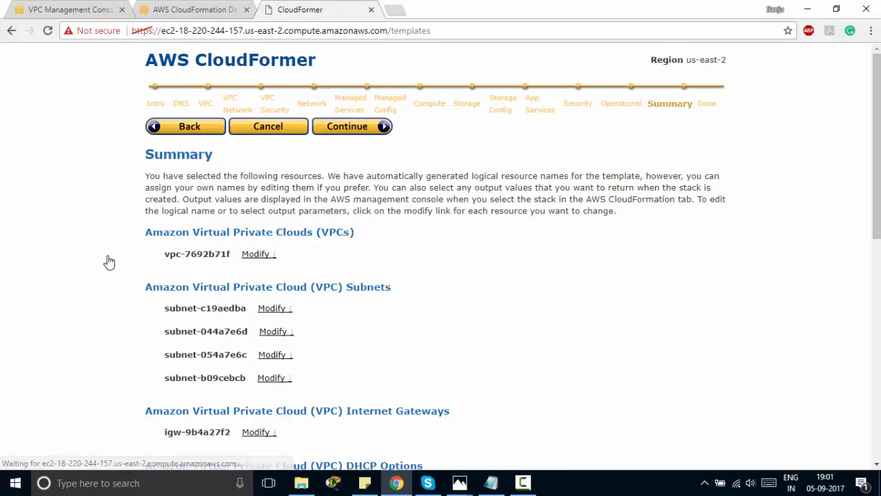
# Rename the VPC's logical name from vpc7692b71f to vpc1594
pyautogui.scroll(-1, 108, 261)
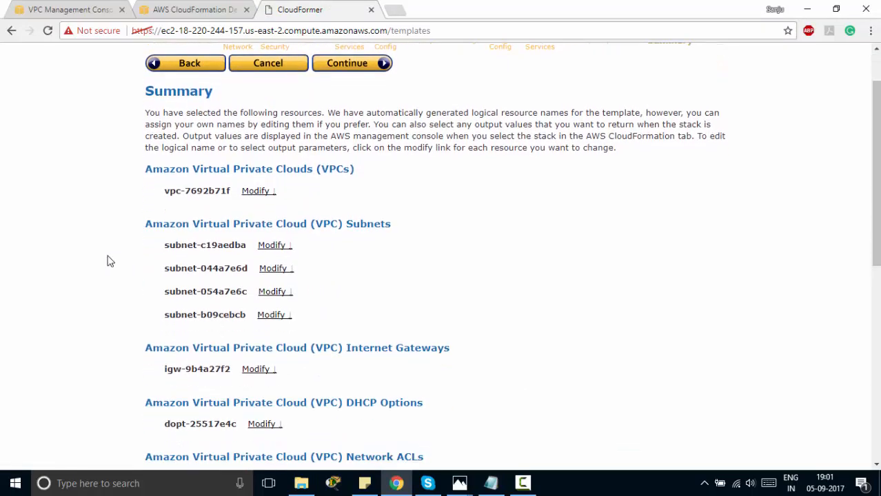
pyautogui.scroll(-6, 109, 262)
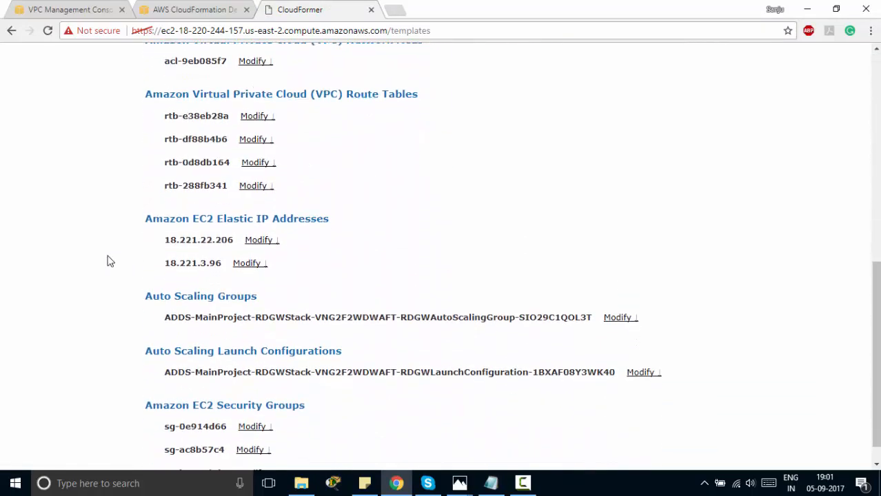
pyautogui.scroll(8, 108, 261)
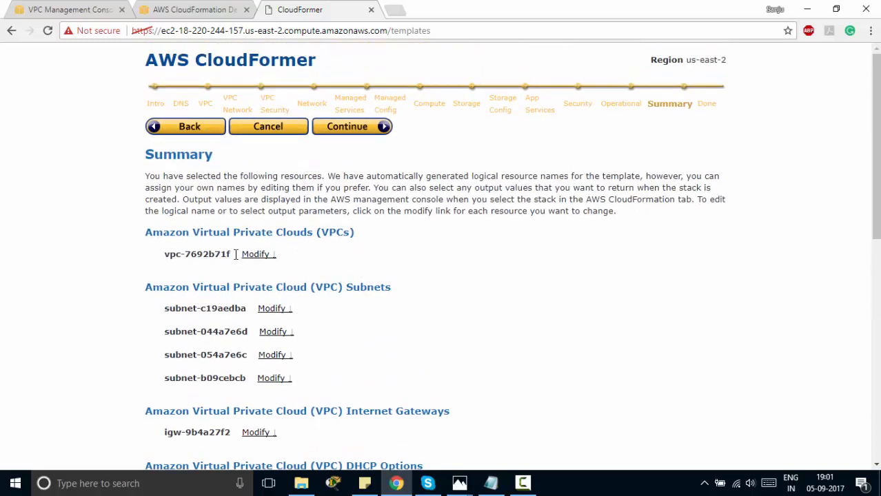
pyautogui.click(255, 254)
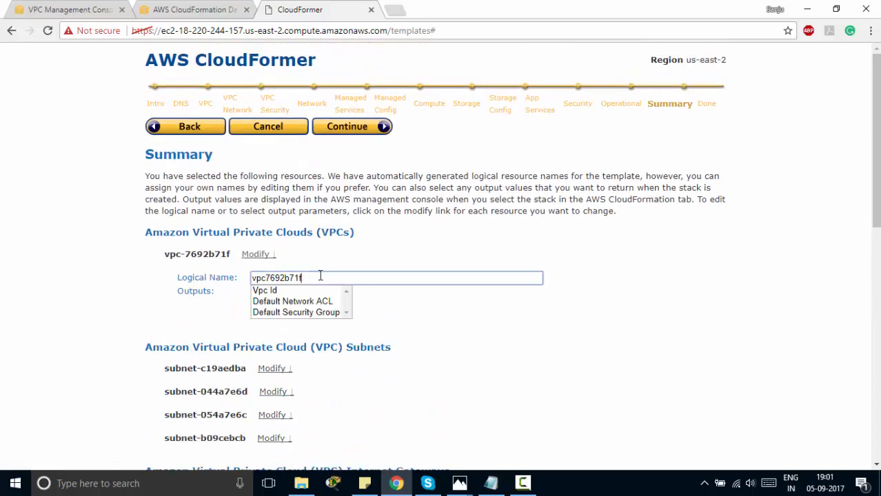
pyautogui.moveTo(320, 277); pyautogui.dragTo(177, 298)
pyautogui.write('vpc')
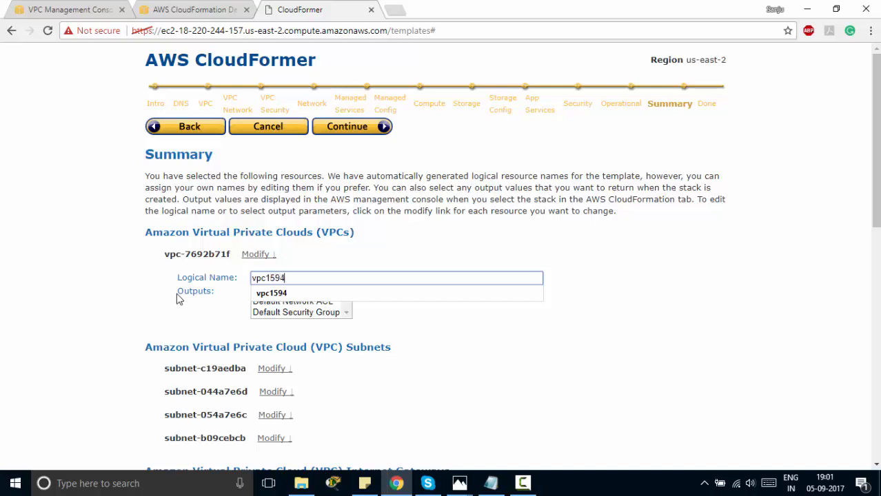
pyautogui.write('1594')
pyautogui.click(271, 293)
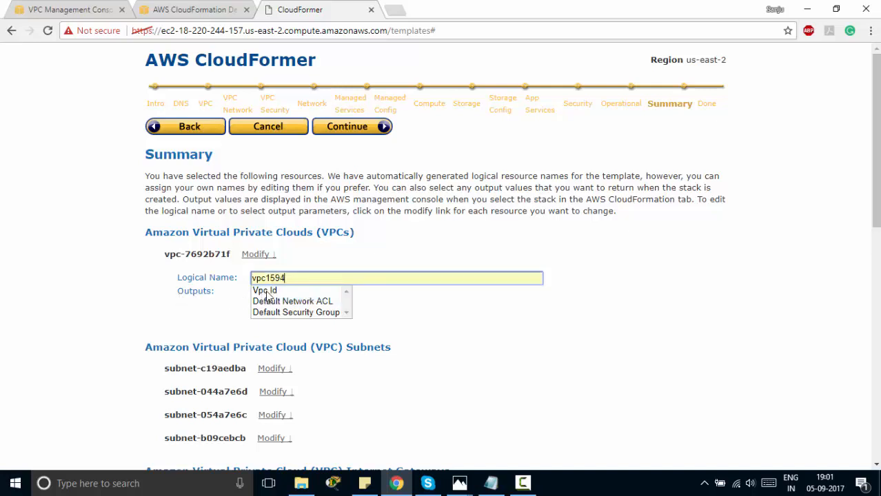
# Add Vpc Id, Default Network ACL and Default Security Group as VPC outputs, then continue
pyautogui.click(266, 291)
pyautogui.keyDown('ctrl'); pyautogui.click(274, 302); pyautogui.keyUp('ctrl')
pyautogui.keyDown('ctrl'); pyautogui.click(276, 312); pyautogui.keyUp('ctrl')
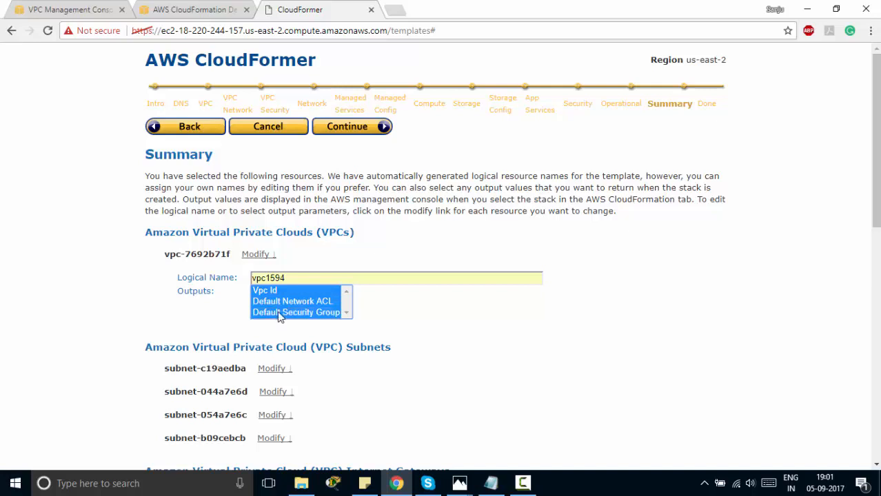
pyautogui.click(305, 257)
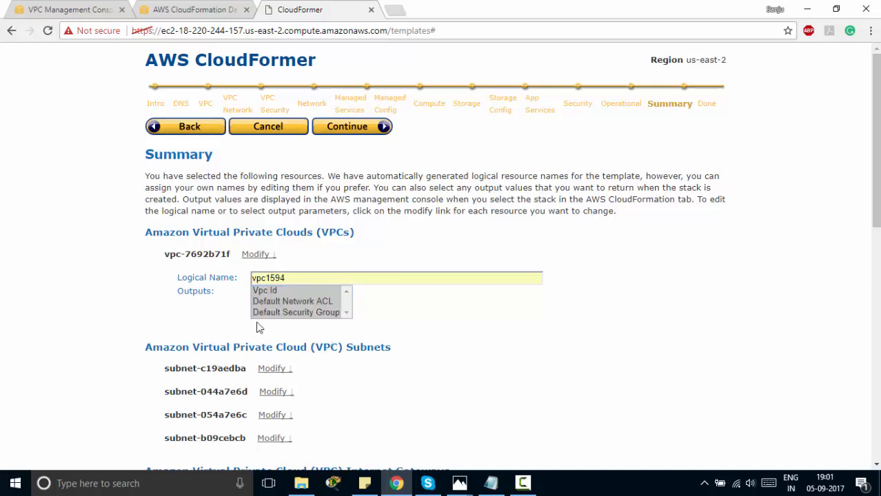
pyautogui.click(350, 135)
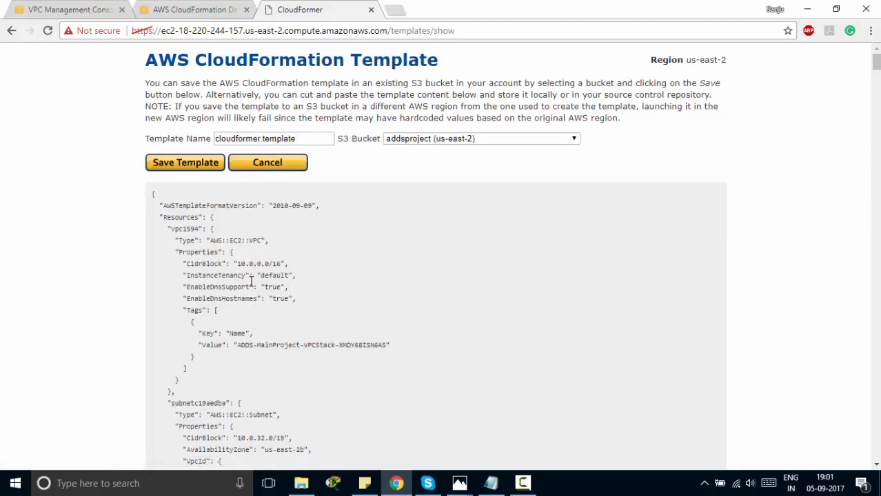
# Scroll through the template JSON, picking out internet gateway igw9b4a27f2 and subnet subnetb09cebcb
pyautogui.scroll(-3, 250, 281)
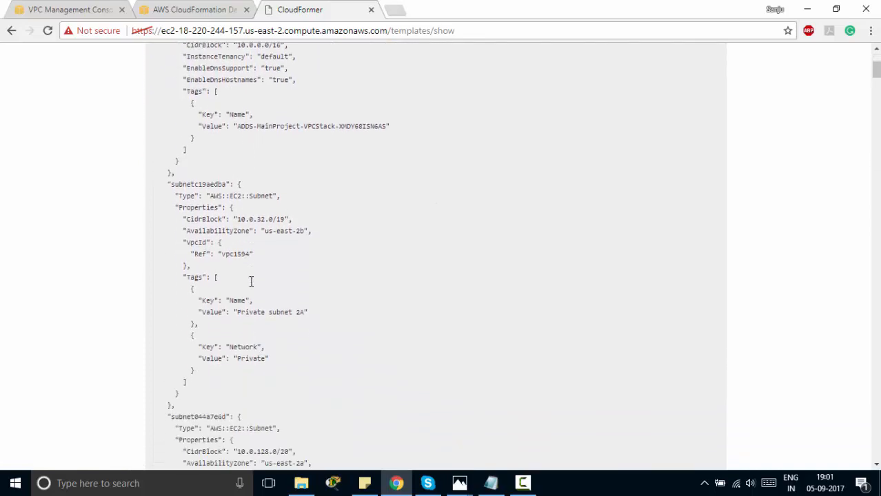
pyautogui.scroll(-10, 251, 280)
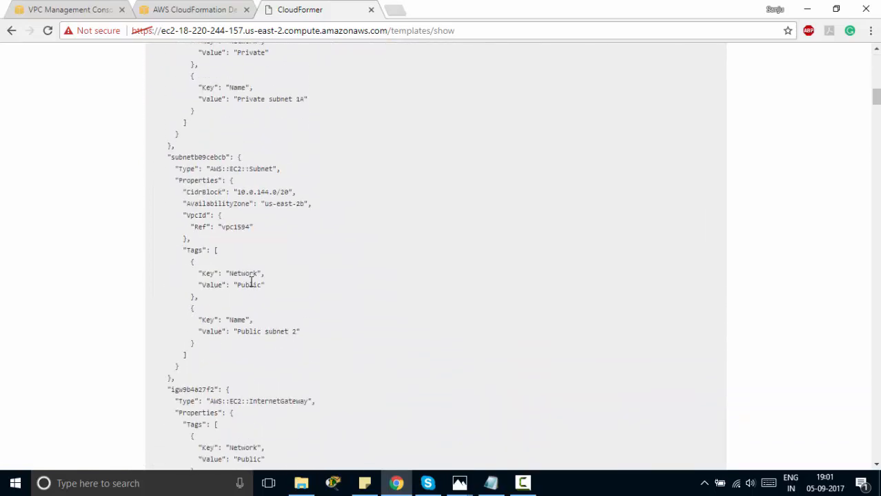
pyautogui.scroll(-2, 251, 283)
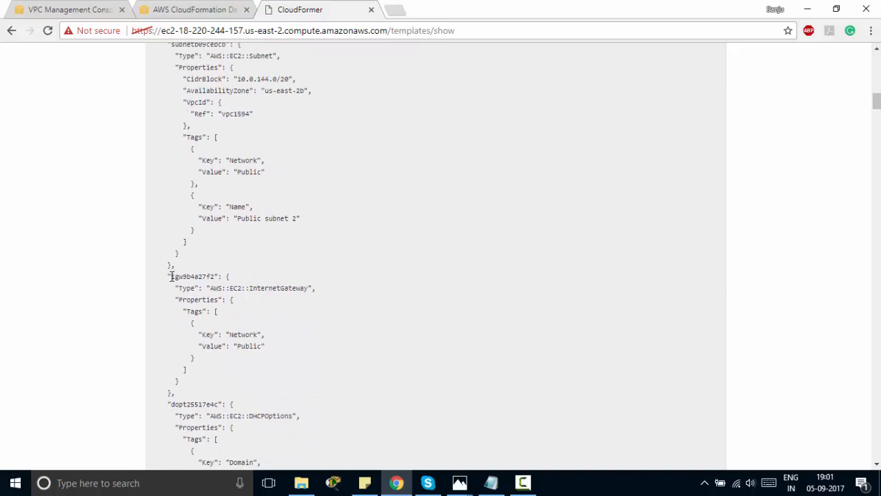
pyautogui.moveTo(171, 276); pyautogui.dragTo(215, 277)
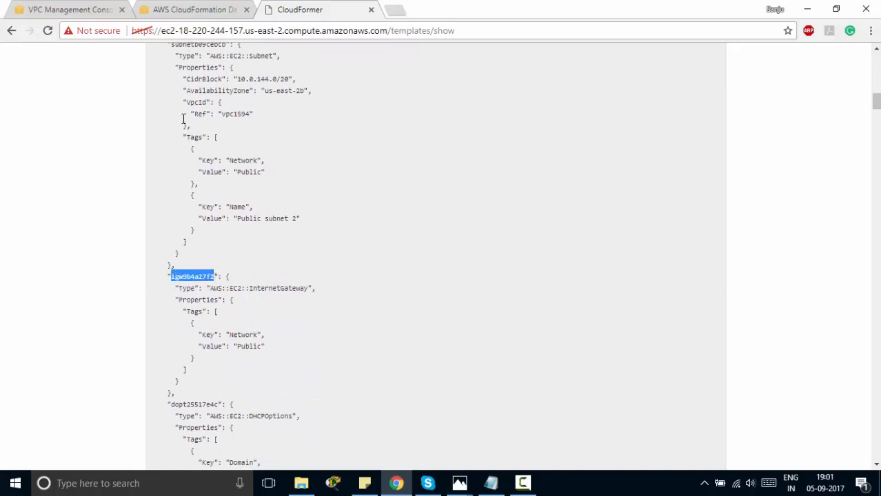
pyautogui.scroll(1, 184, 119)
pyautogui.moveTo(171, 117); pyautogui.dragTo(230, 116)
pyautogui.scroll(-15, 219, 152)
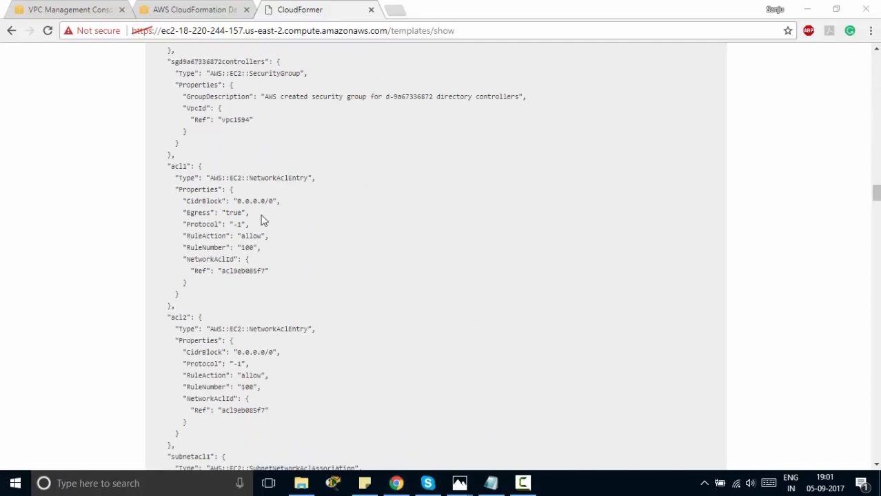
pyautogui.scroll(10, 262, 218)
pyautogui.scroll(10, 262, 221)
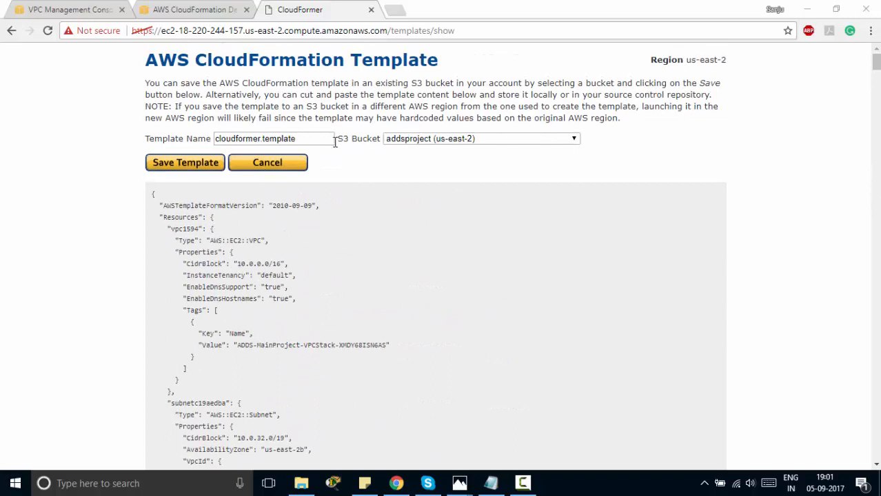
# Keep the addsproject (us-east-2) bucket and save the template as newtemplate
pyautogui.moveTo(335, 141); pyautogui.dragTo(376, 141)
pyautogui.click(429, 140)
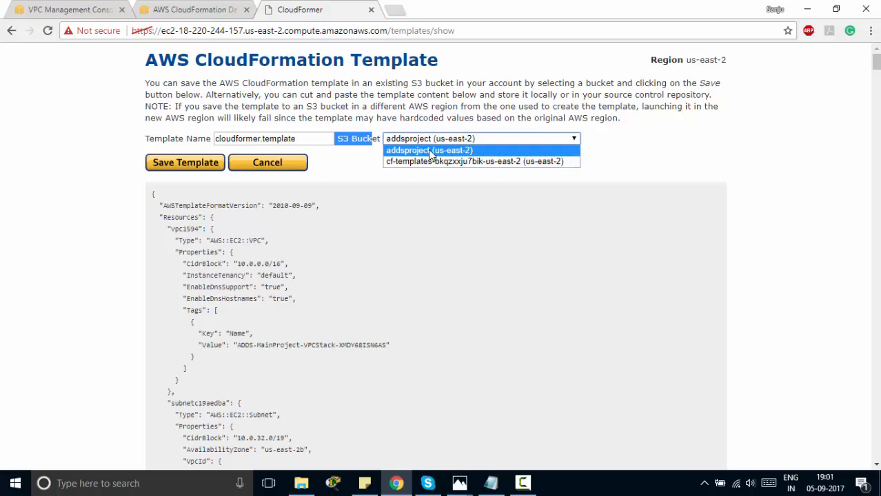
pyautogui.click(429, 150)
pyautogui.moveTo(311, 138); pyautogui.dragTo(159, 145)
pyautogui.write('n')
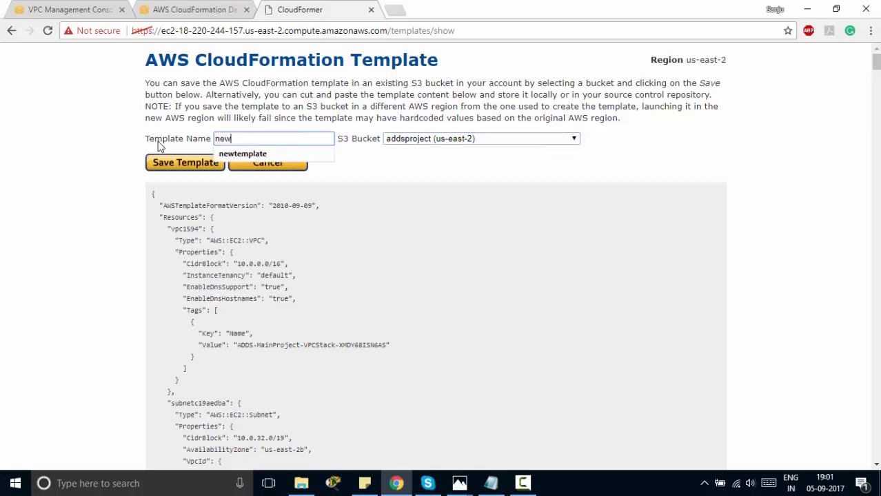
pyautogui.write('ew')
pyautogui.press('Down')
pyautogui.press('Return')
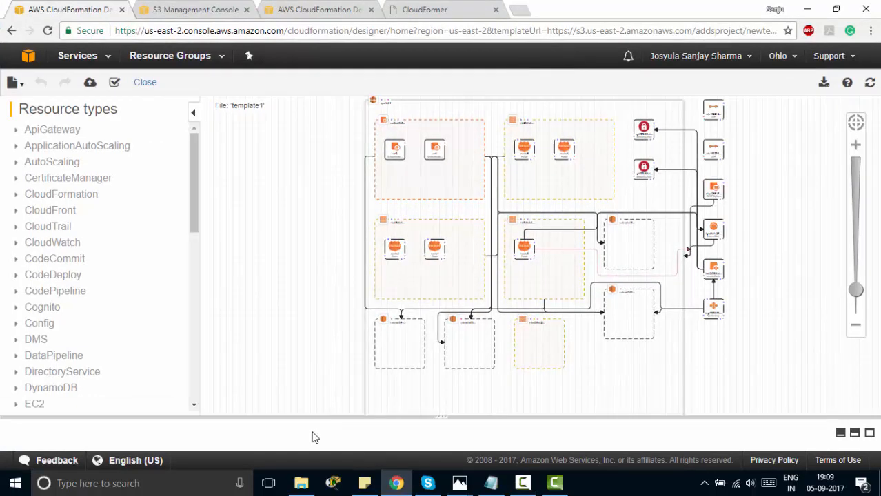
# Expand the Template JSON editor and scroll through the vpc1594 and subnet definitions
pyautogui.moveTo(315, 414); pyautogui.dragTo(289, 108)
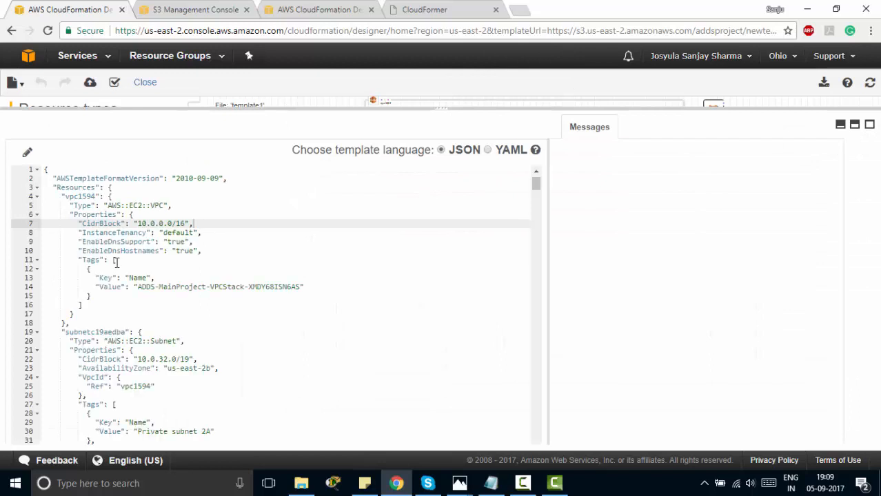
pyautogui.scroll(-3, 116, 262)
pyautogui.scroll(-8, 118, 263)
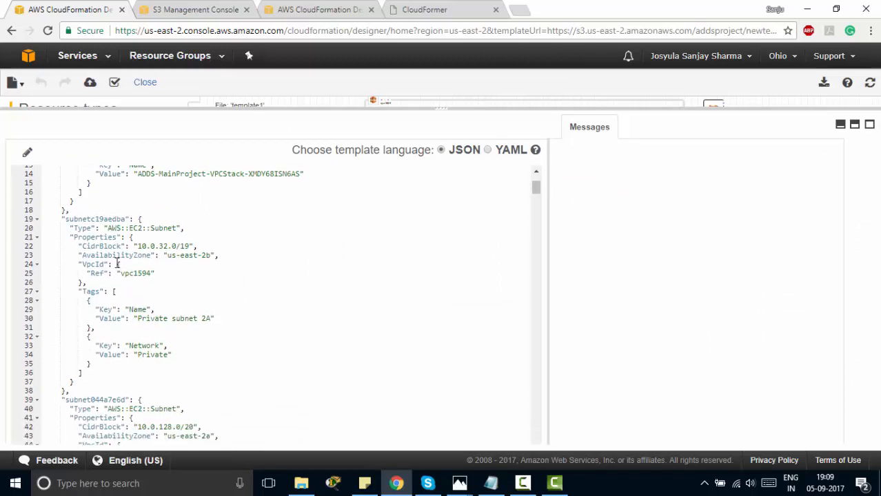
pyautogui.scroll(10, 118, 262)
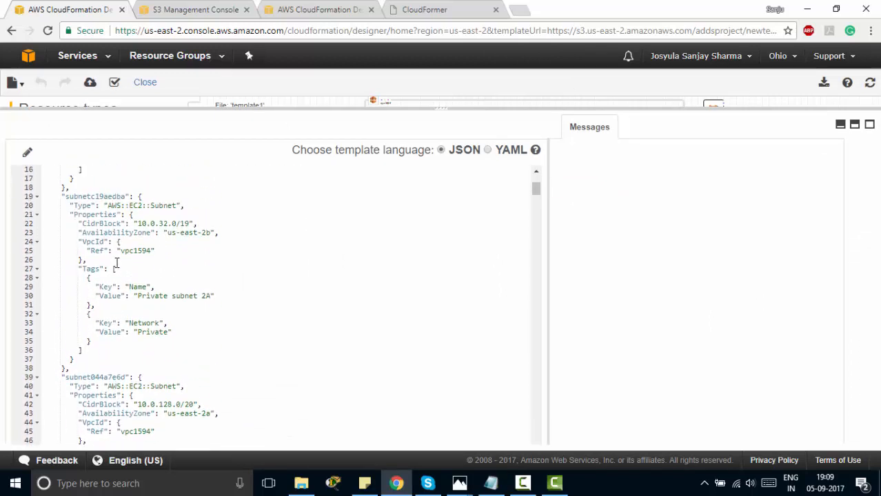
pyautogui.click(780, 56)
# Open the N. Virginia Designer in a new tab, enlarge its editor, and dock it right
pyautogui.rightClick(717, 90)
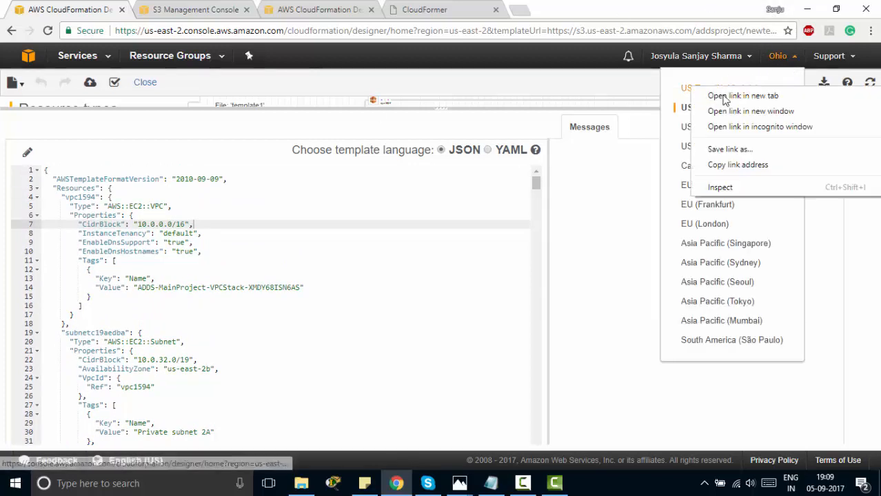
pyautogui.click(728, 97)
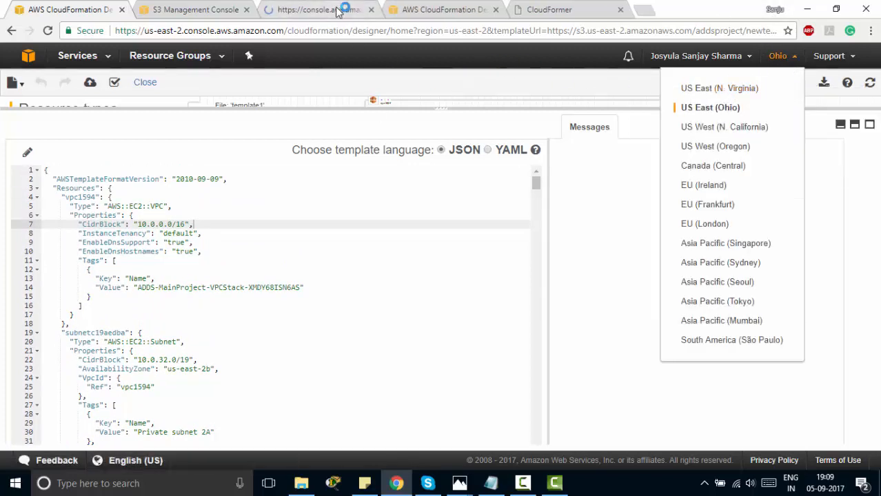
pyautogui.click(337, 11)
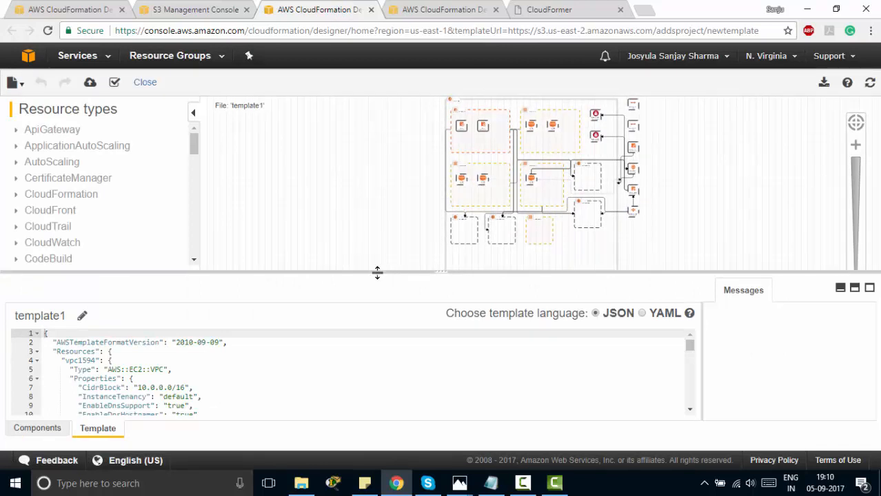
pyautogui.moveTo(367, 270); pyautogui.dragTo(359, 145)
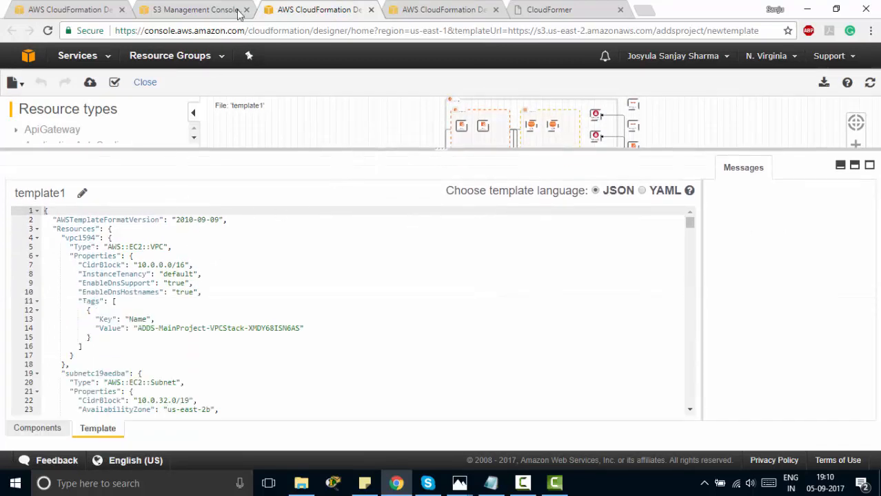
pyautogui.moveTo(319, 15); pyautogui.dragTo(879, 27)
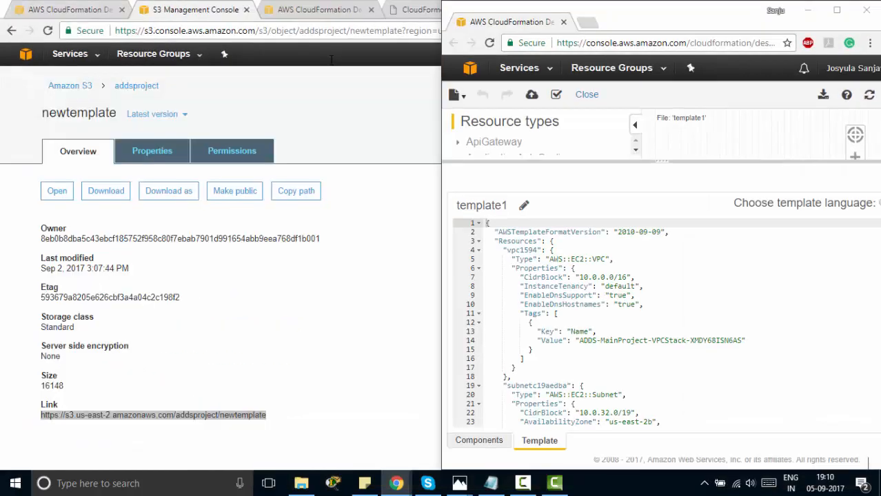
# Show the Ohio Designer template in the left window and resize its panes
pyautogui.click(158, 114)
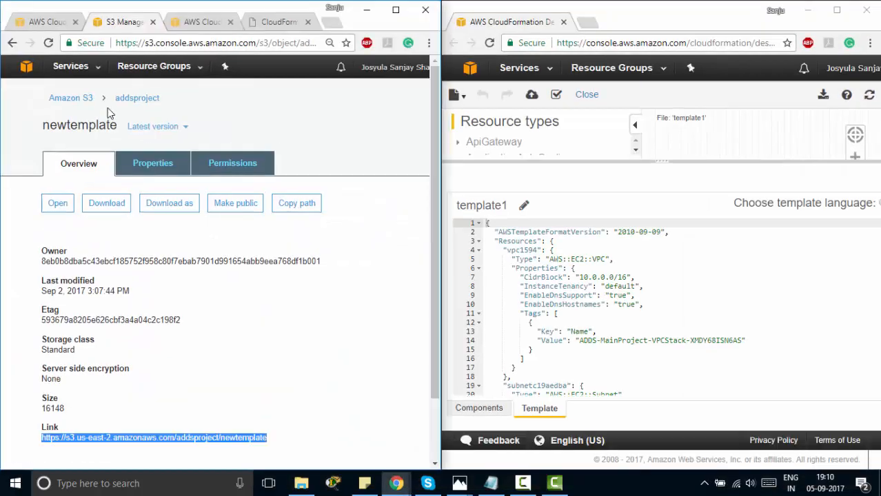
pyautogui.click(47, 23)
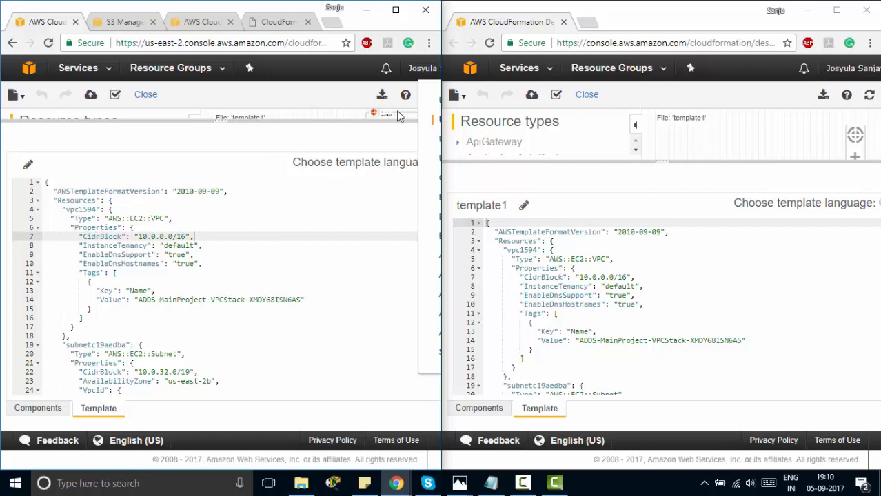
pyautogui.moveTo(371, 151); pyautogui.dragTo(370, 160)
# In the N. Virginia editor, rename subnet subnetc19aedba to Subnet1
pyautogui.scroll(-2, 124, 317)
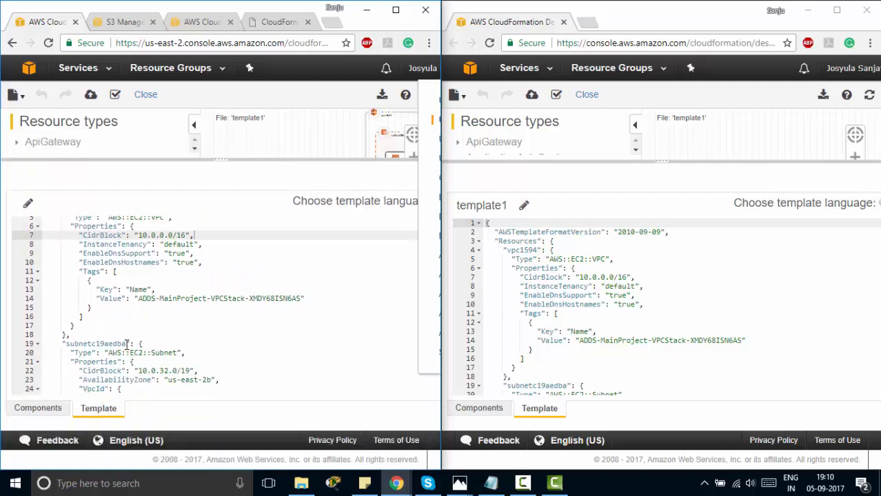
pyautogui.scroll(-3, 549, 351)
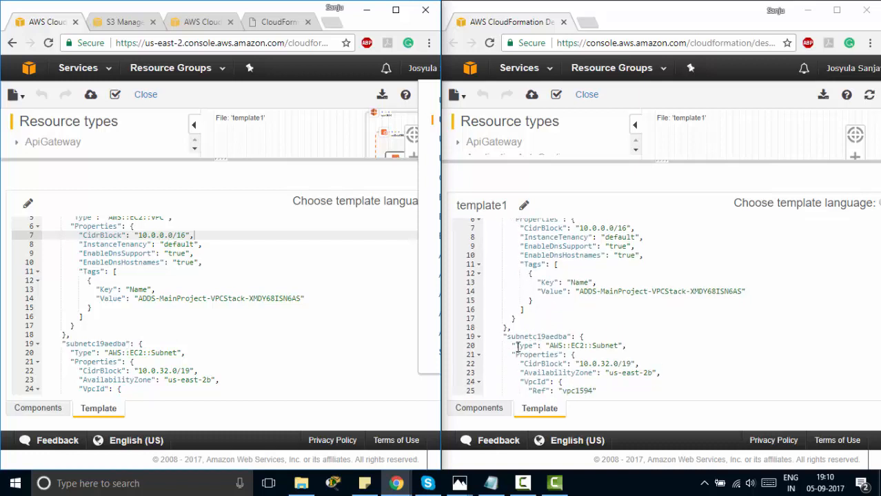
pyautogui.moveTo(508, 337); pyautogui.dragTo(568, 337)
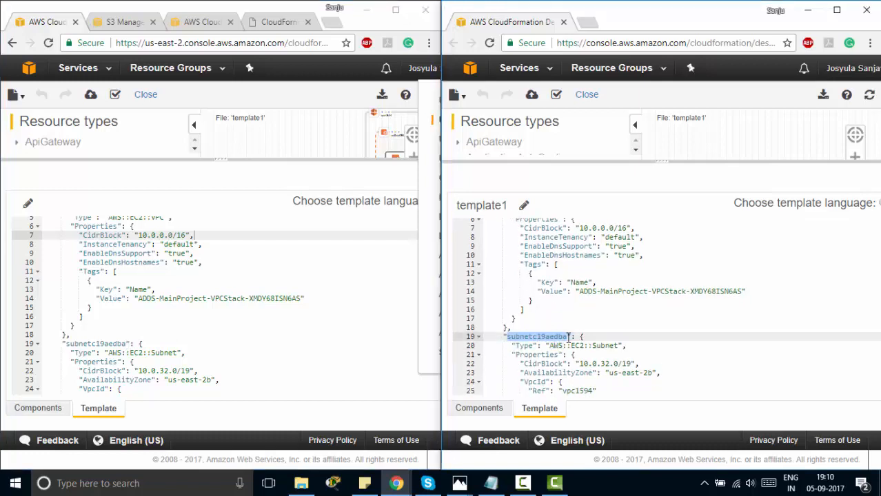
pyautogui.write('Subnet1')
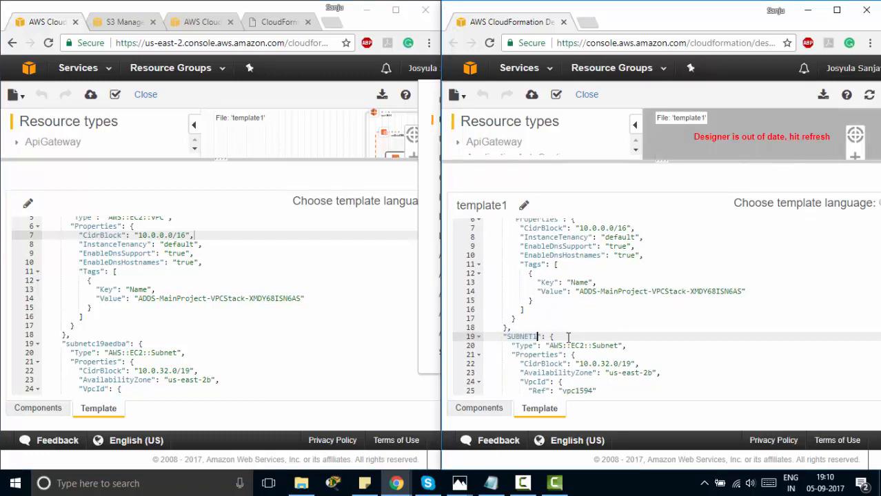
pyautogui.scroll(-2, 568, 337)
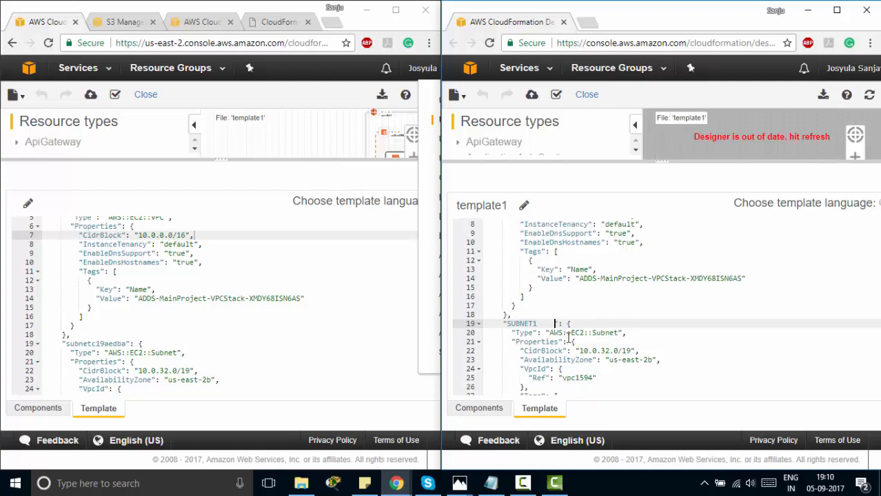
pyautogui.scroll(-2, 568, 336)
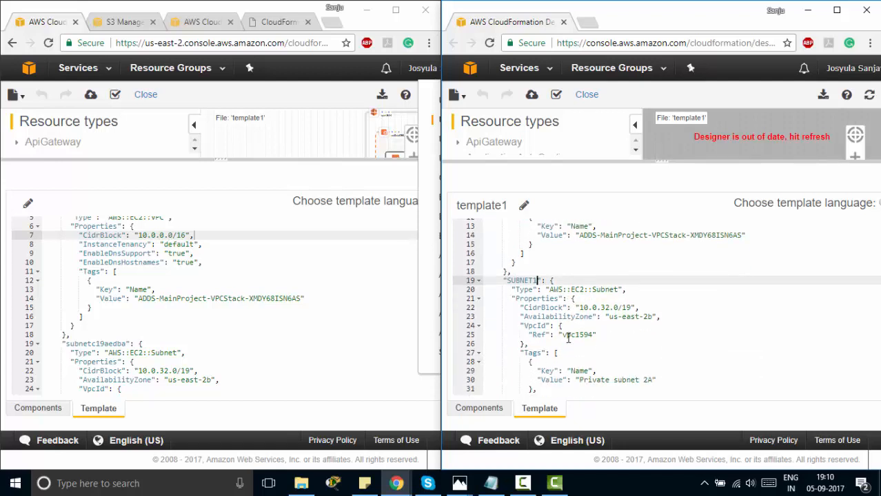
pyautogui.click(453, 487)
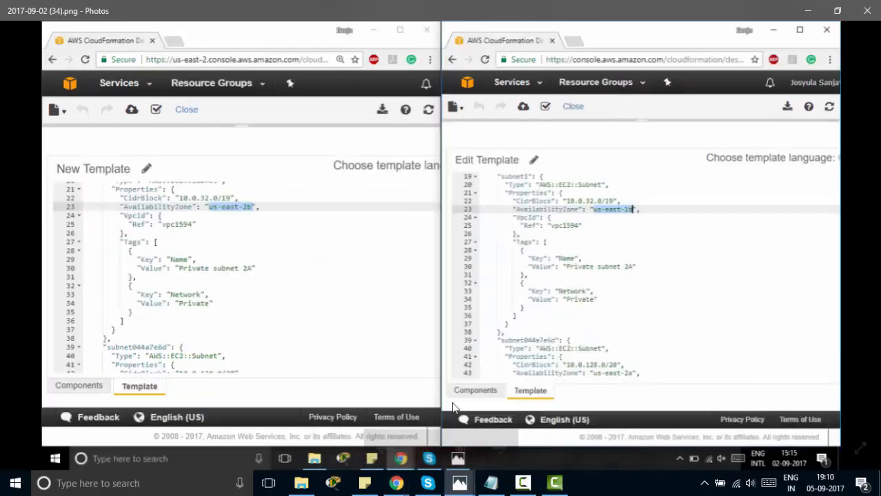
pyautogui.click(516, 422)
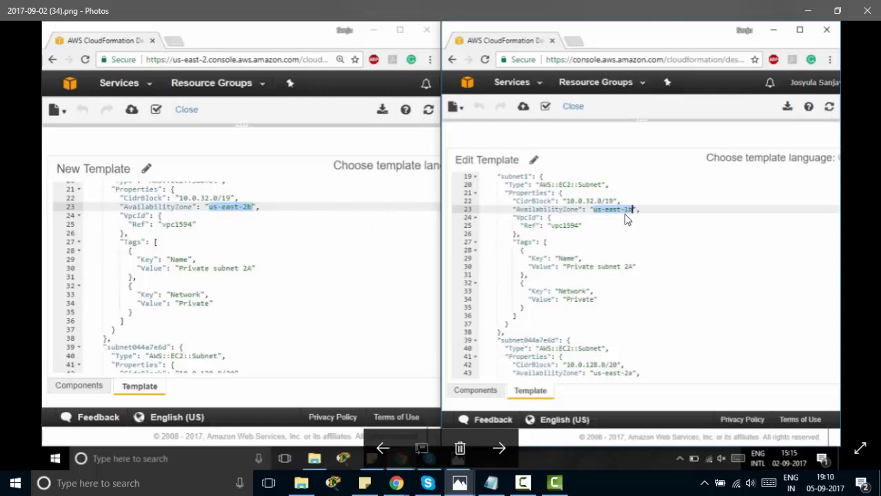
pyautogui.press('Right')
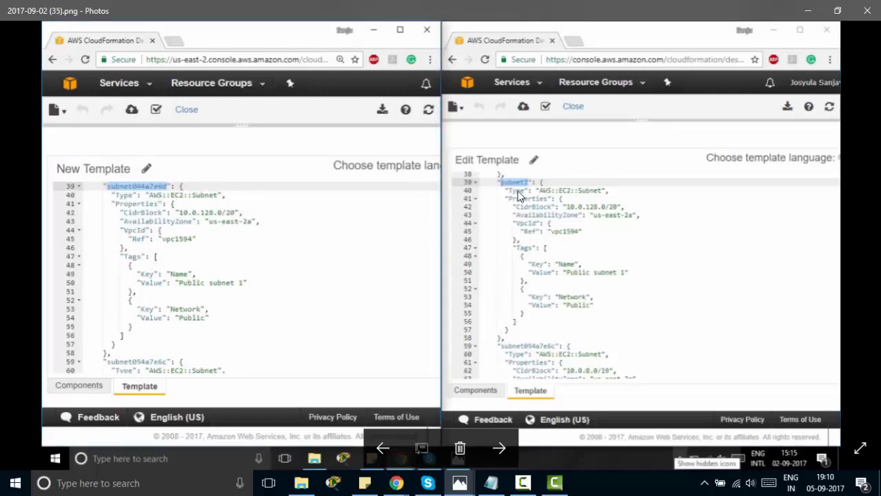
pyautogui.press('Right')
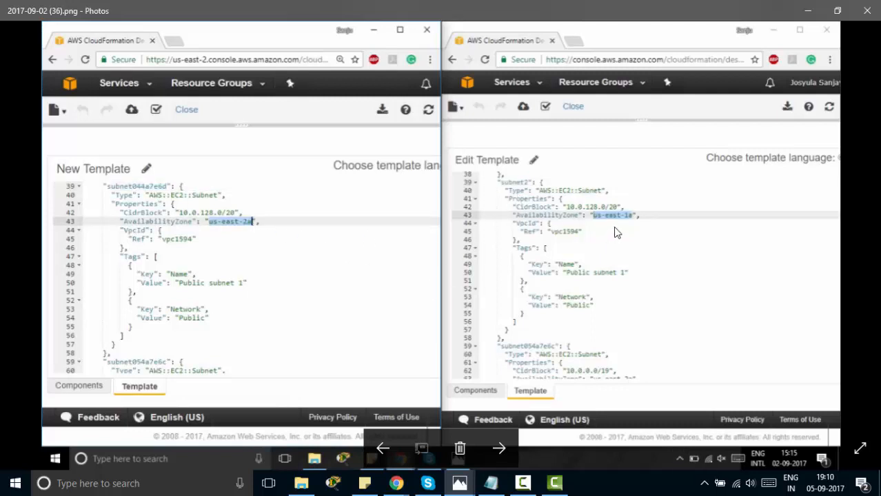
pyautogui.click(490, 483)
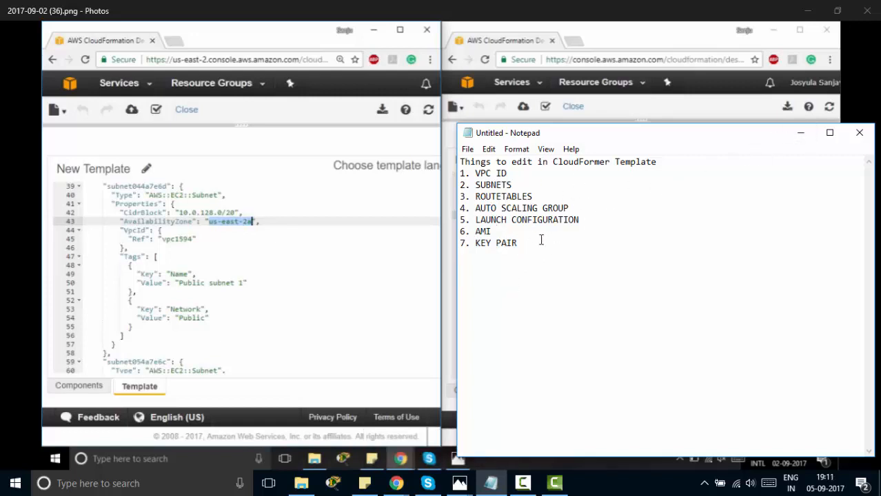
# Put the checklist away and page forward to screenshot (43) showing elasticip1 and elasticip2
pyautogui.click(800, 132)
pyautogui.press('Right')
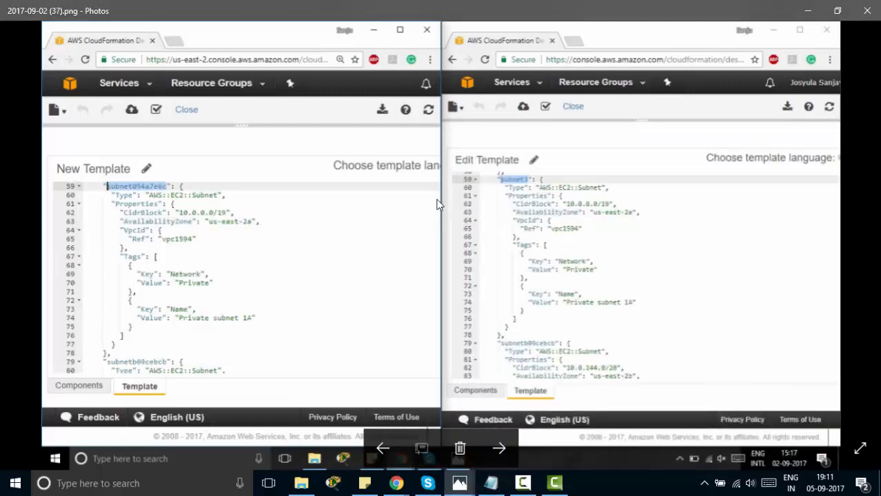
pyautogui.press('Right')
pyautogui.press('Right')
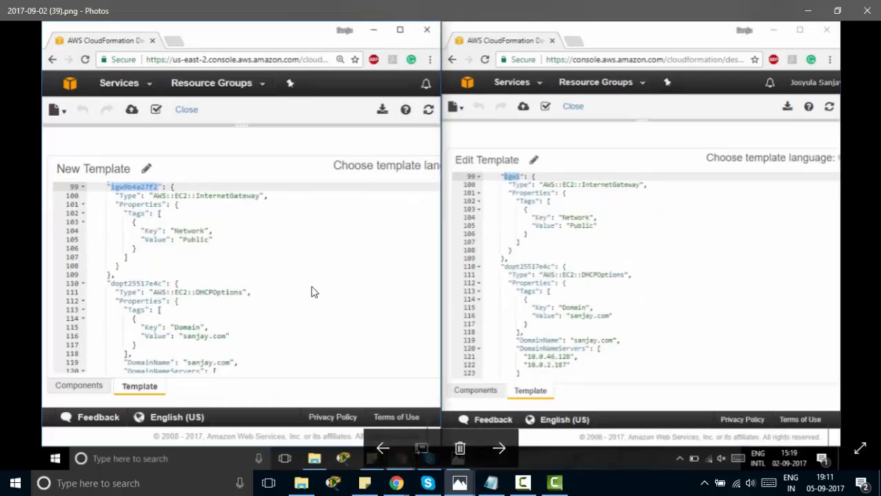
pyautogui.press('Right')
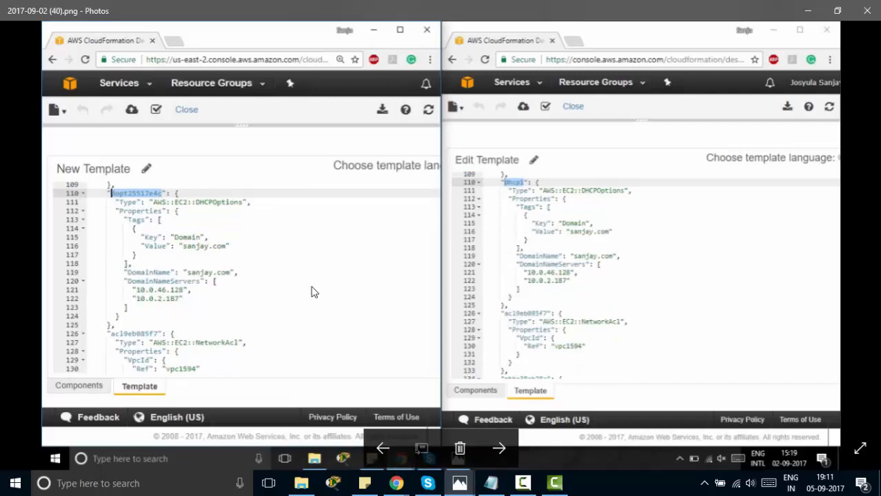
pyautogui.press('Right')
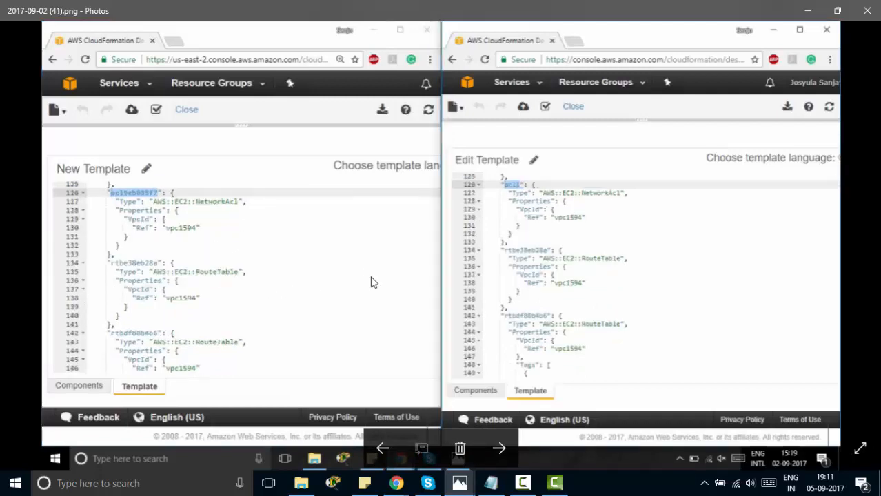
pyautogui.press('Right')
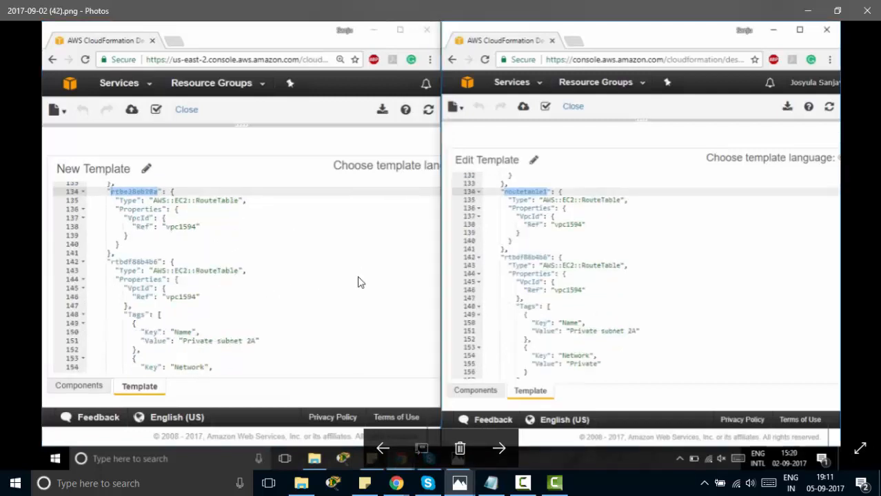
pyautogui.press('Right')
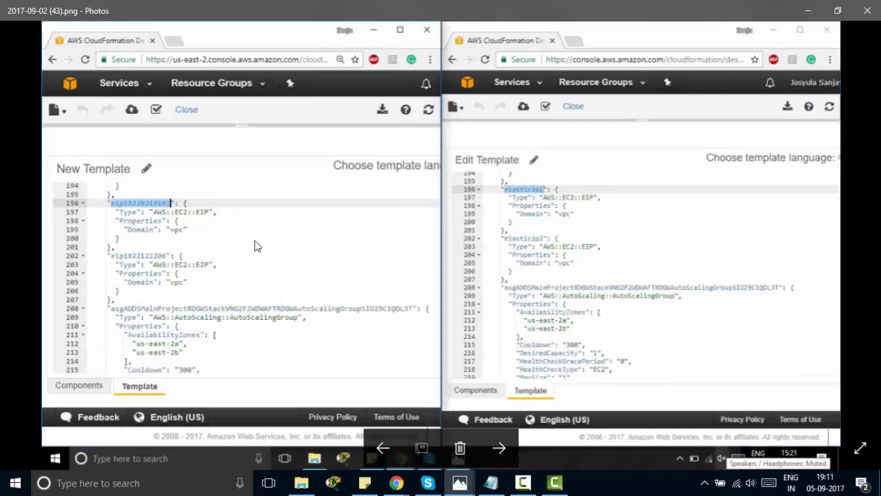
# Page forward to screenshot (48) with AMI ami-27a58d5c, then bring back the Designer window
pyautogui.press('Right')
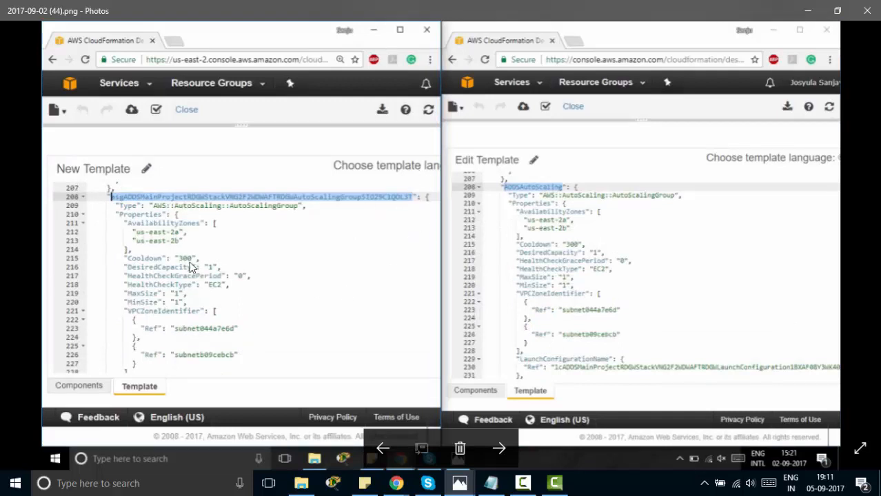
pyautogui.press('Right')
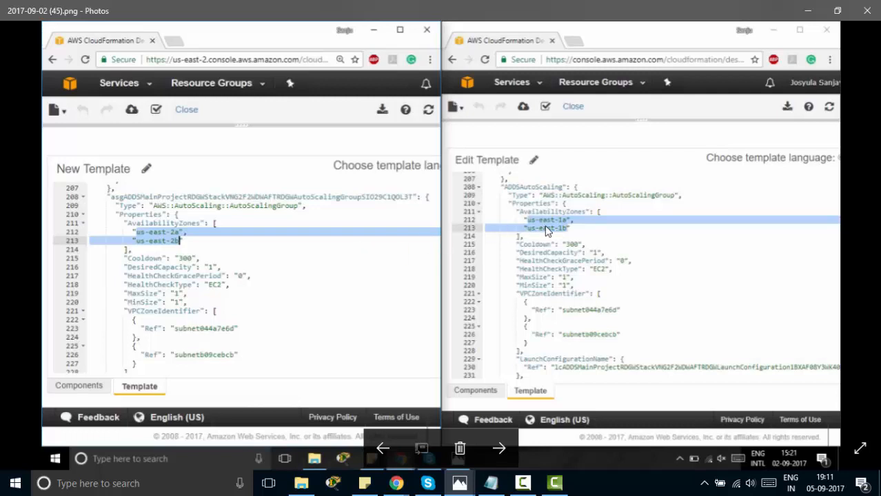
pyautogui.press('Right')
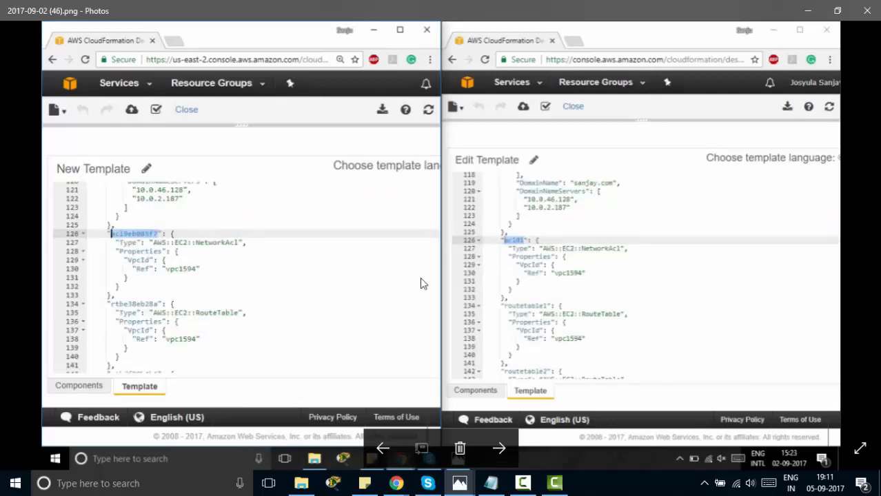
pyautogui.press('Right')
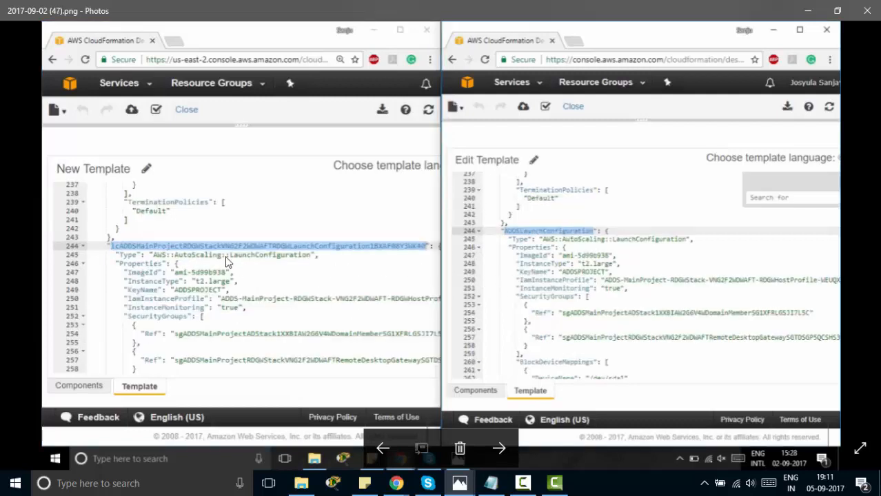
pyautogui.press('Right')
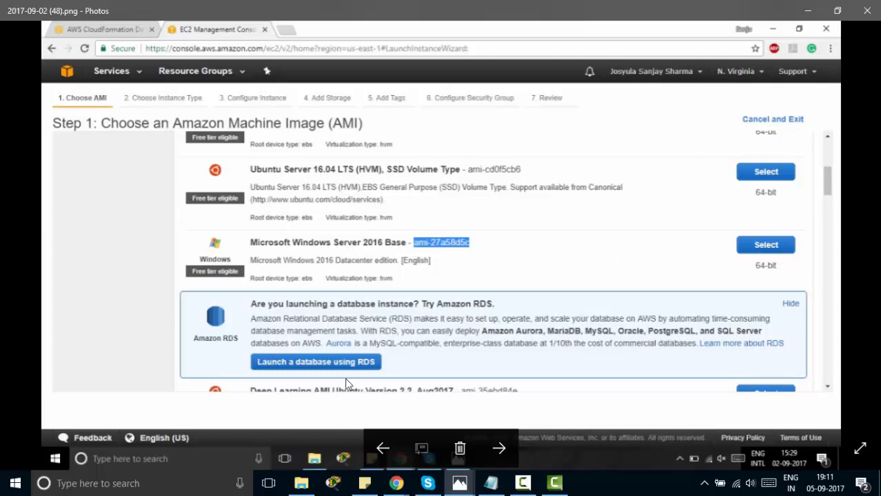
pyautogui.moveTo(396, 483)
pyautogui.click(442, 422)
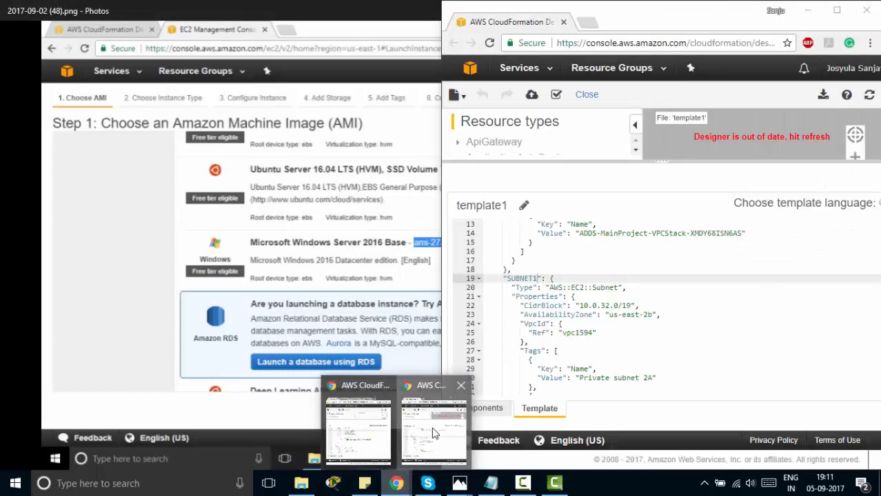
# Leave Designer for the EC2 console and maximize the browser window
pyautogui.click(526, 69)
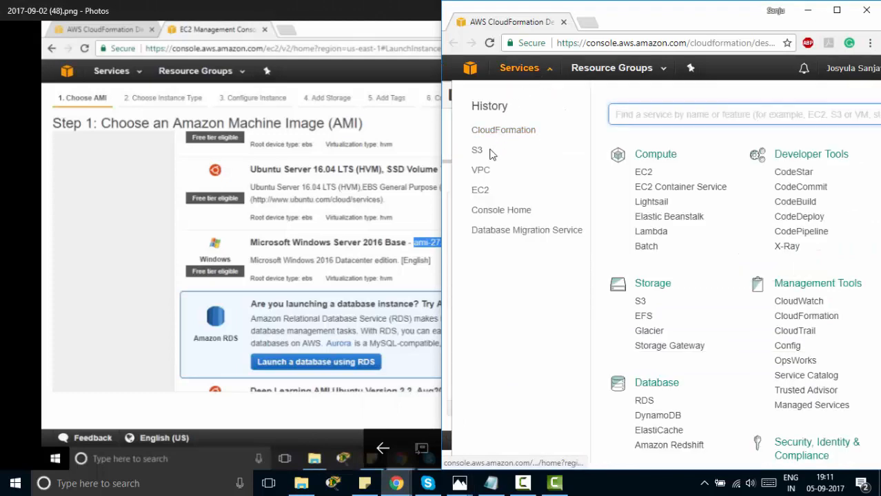
pyautogui.click(480, 188)
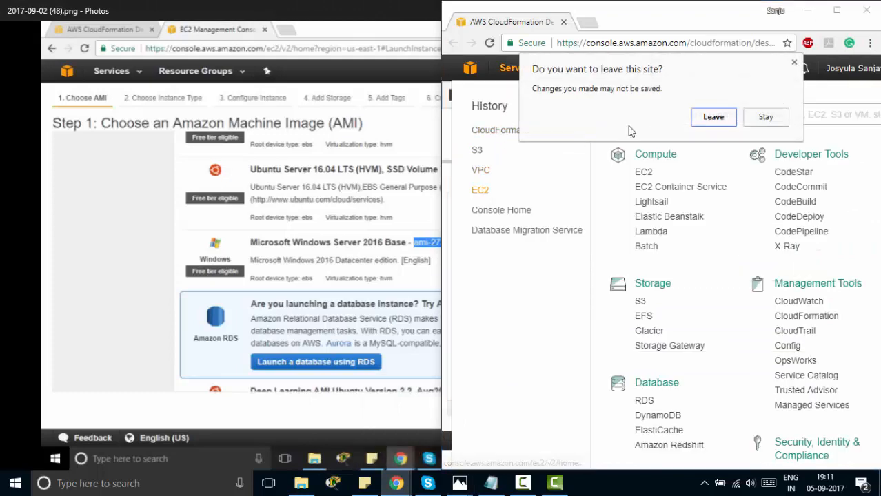
pyautogui.click(702, 119)
pyautogui.click(836, 10)
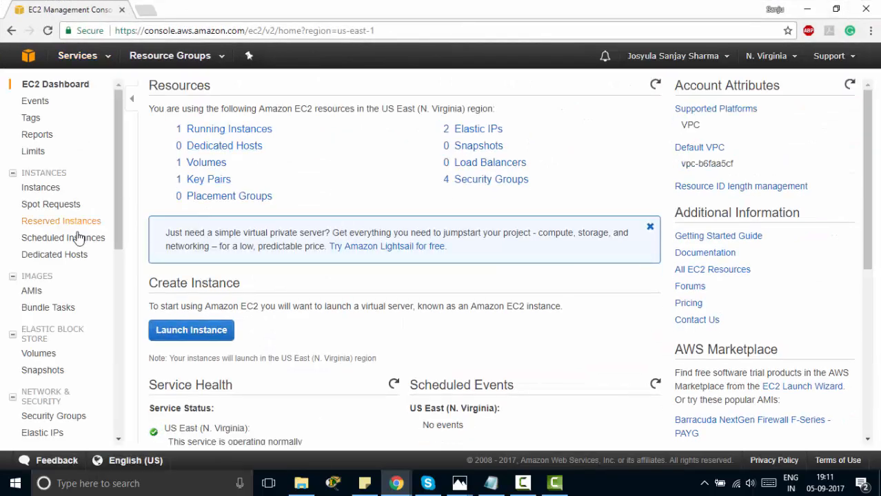
# Find and select the Windows Server 2016 Base AMI ID in Launch Instance, then return to the EC2 dashboard
pyautogui.click(195, 331)
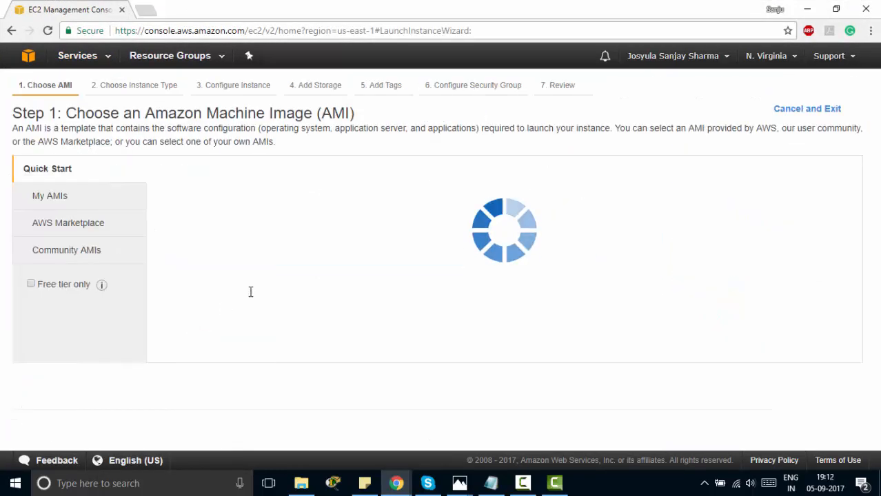
pyautogui.scroll(-3, 417, 307)
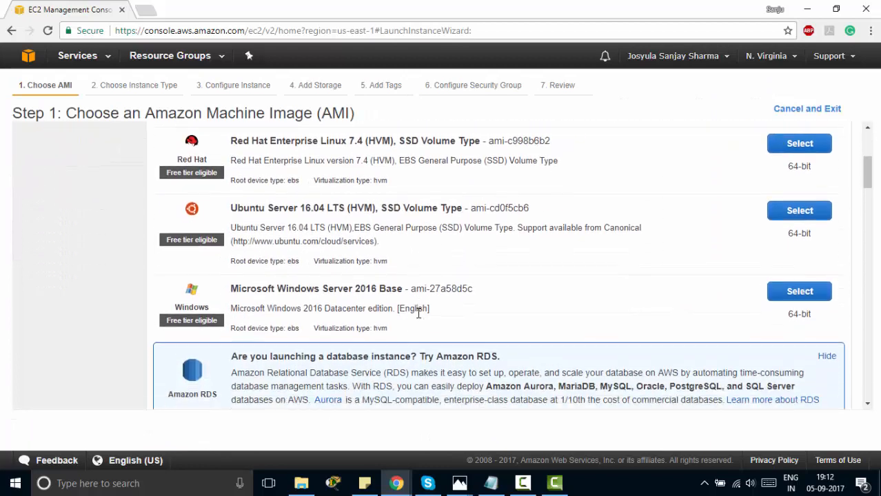
pyautogui.doubleClick(433, 288)
pyautogui.scroll(-5, 475, 331)
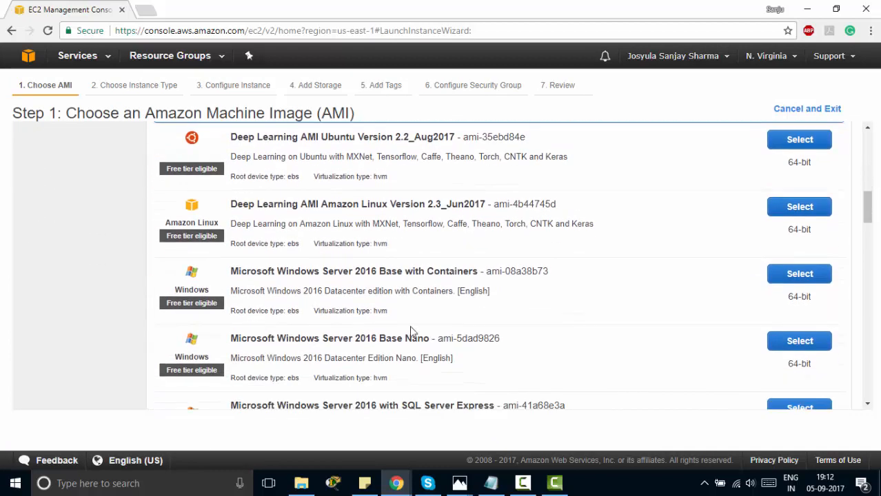
pyautogui.scroll(3, 333, 351)
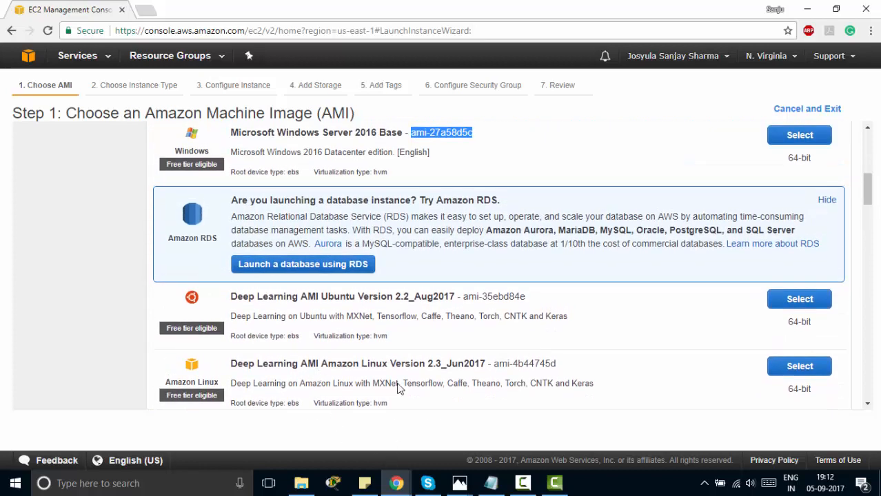
pyautogui.scroll(7, 344, 352)
pyautogui.click(77, 56)
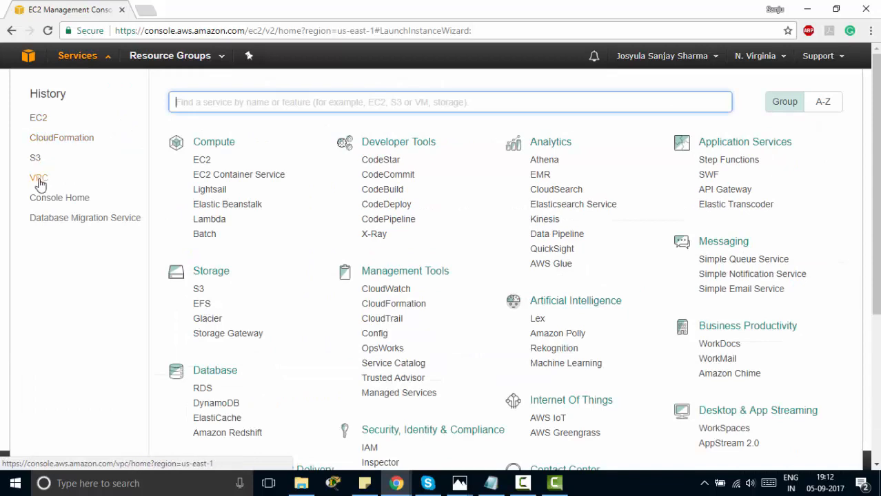
pyautogui.click(38, 118)
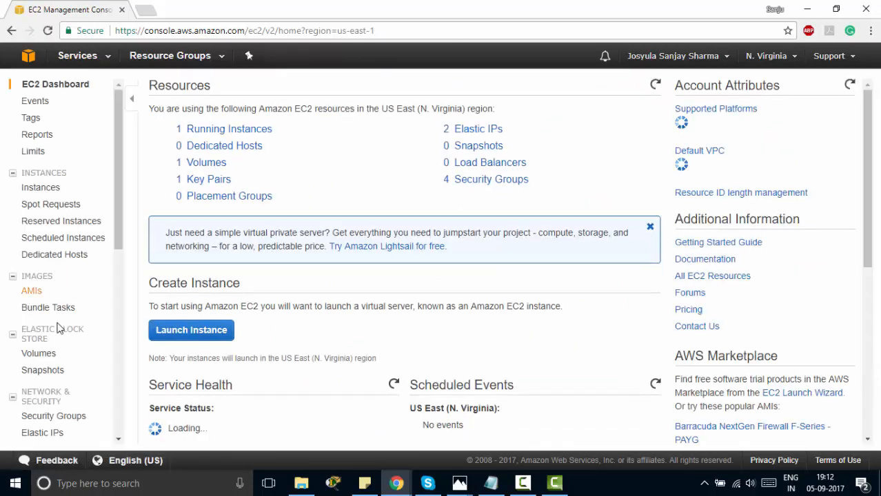
# Open Key Pairs and select the existing virgina key pair's name
pyautogui.scroll(-2, 55, 372)
pyautogui.click(46, 338)
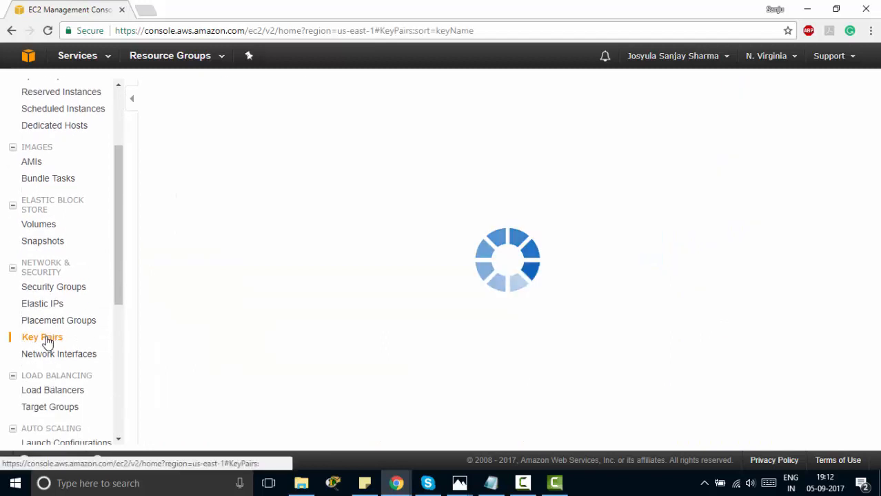
pyautogui.moveTo(215, 171); pyautogui.dragTo(188, 170)
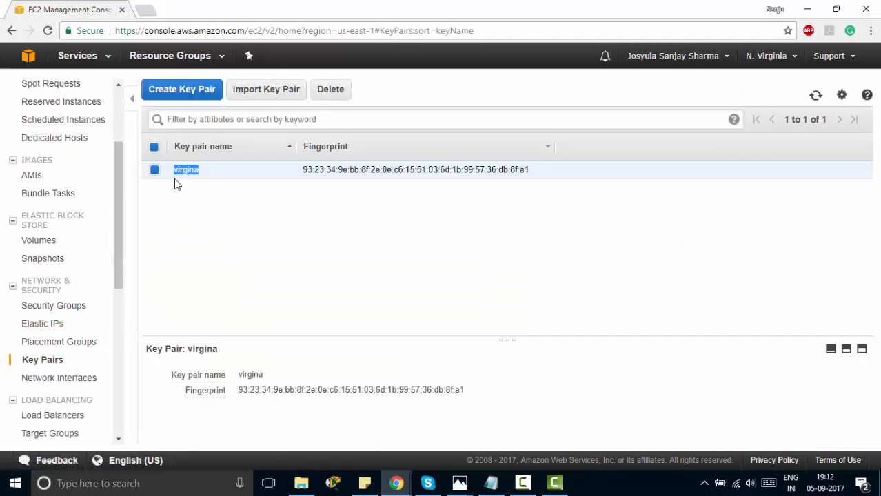
# Cancel the Create Key Pair dialog without creating one, then minimize the browser
pyautogui.click(205, 90)
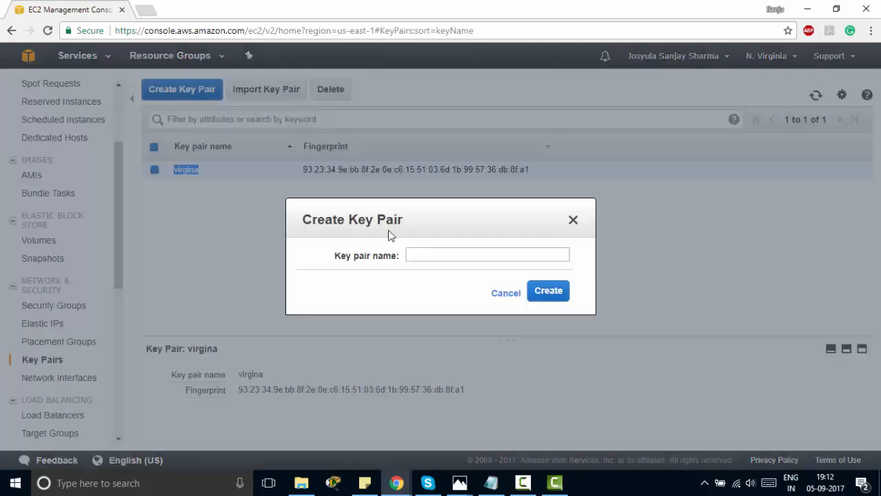
pyautogui.click(423, 253)
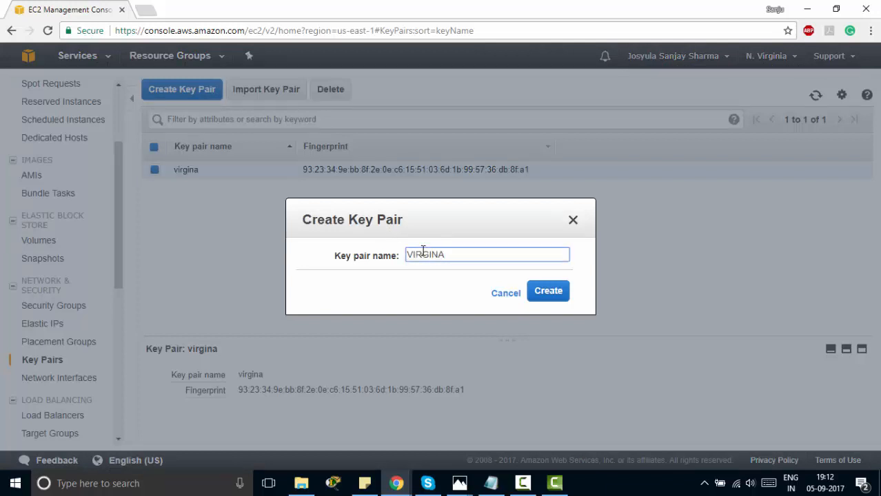
pyautogui.click(501, 296)
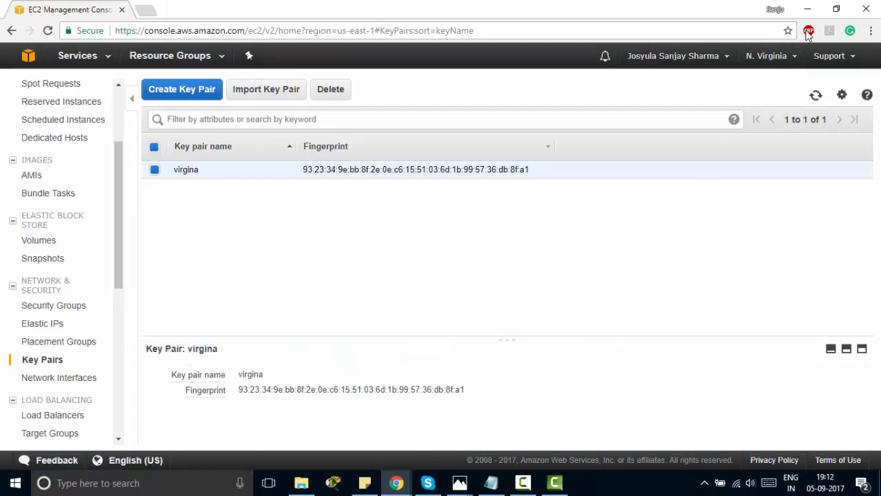
pyautogui.click(812, 10)
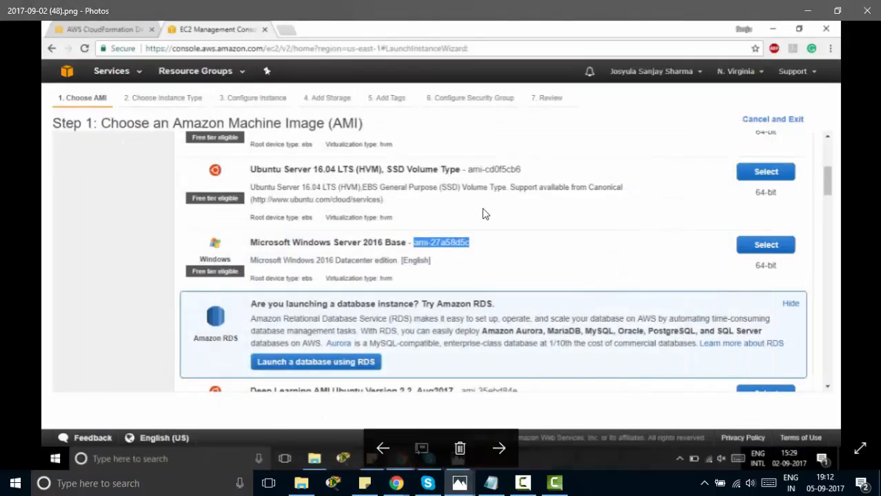
# Advance Photos to screenshot (50) and bring the Ohio CloudFormation Designer window forward
pyautogui.press('Right')
pyautogui.press('Right')
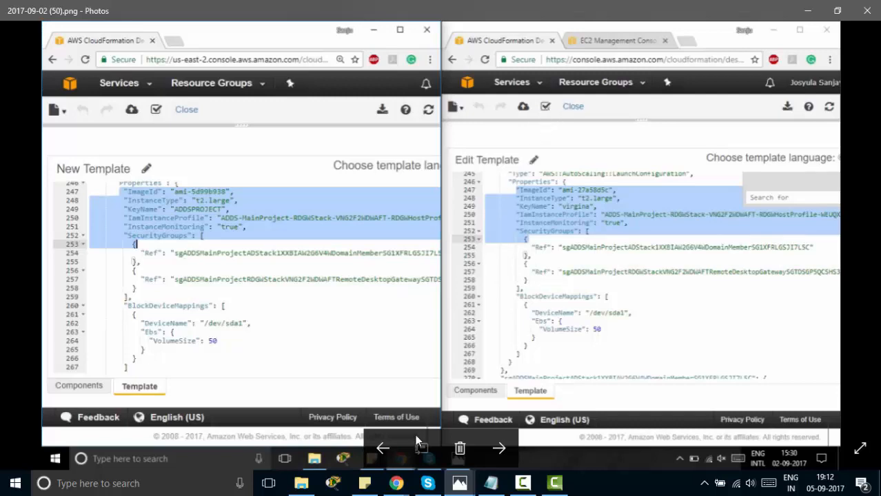
pyautogui.click(396, 483)
pyautogui.click(341, 427)
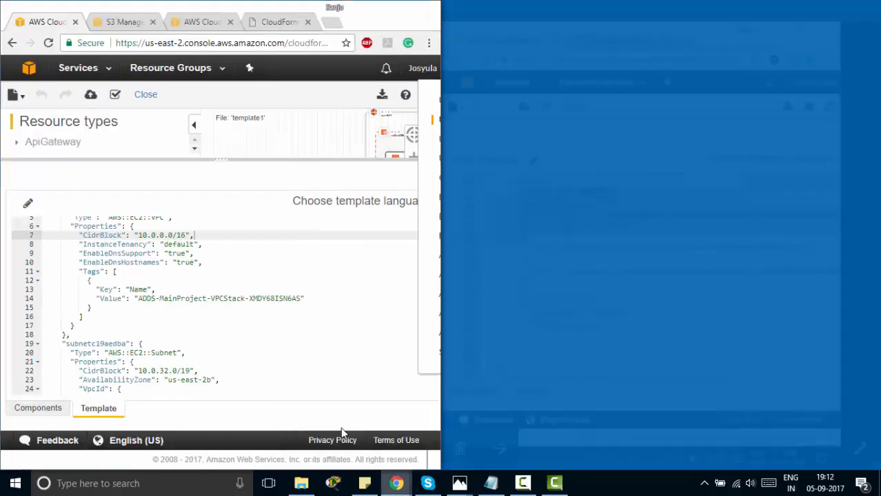
# Validate the edited template and start Create Stack with it, proceeding to stack details
pyautogui.click(115, 95)
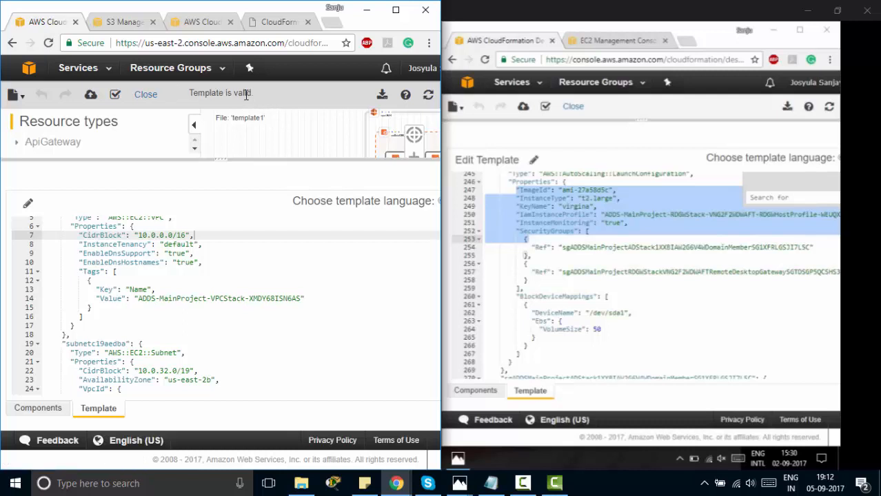
pyautogui.moveTo(246, 95); pyautogui.dragTo(189, 97)
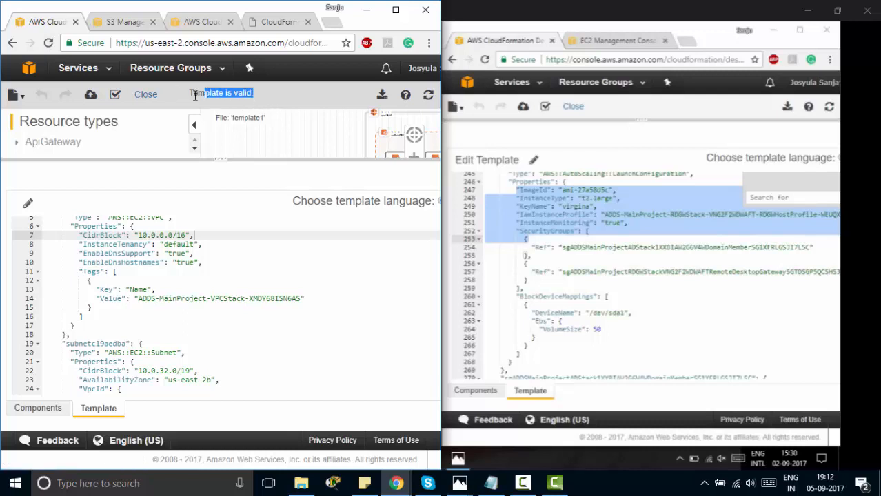
pyautogui.click(90, 96)
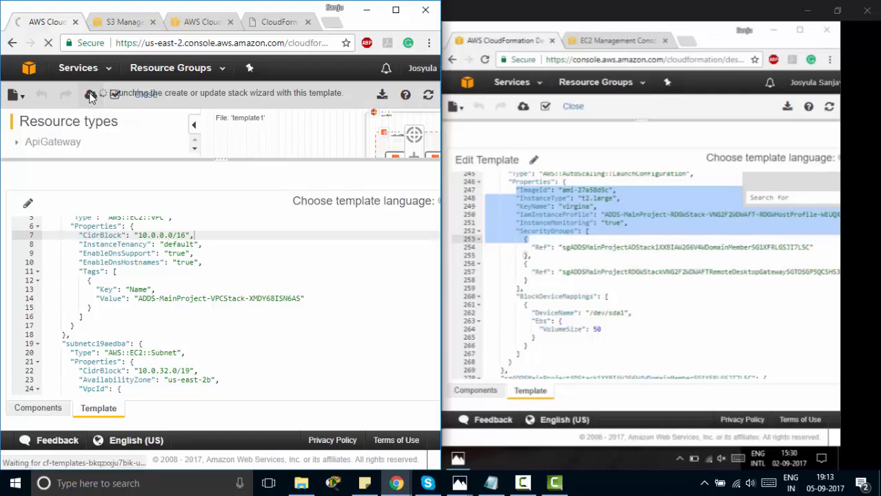
pyautogui.click(396, 10)
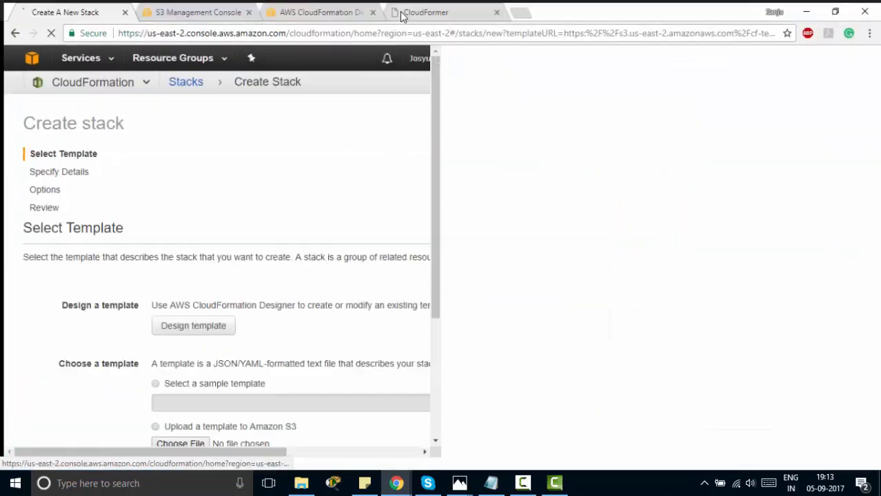
pyautogui.scroll(-1, 380, 298)
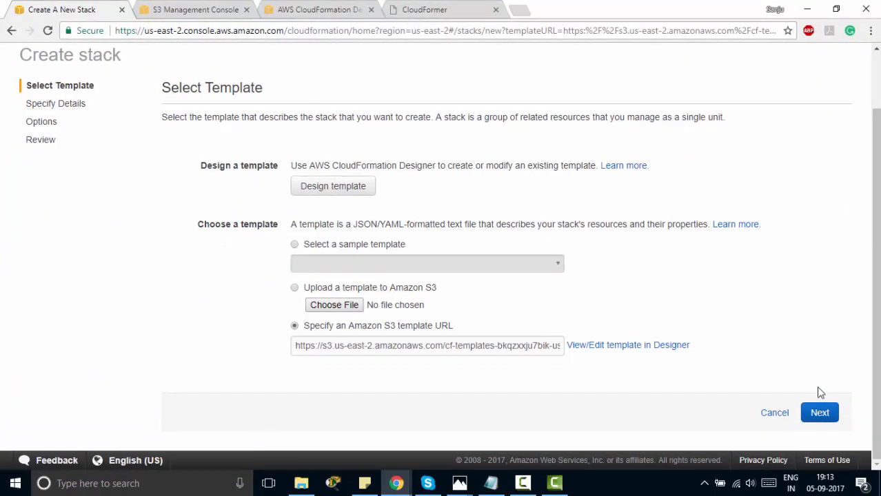
pyautogui.click(819, 414)
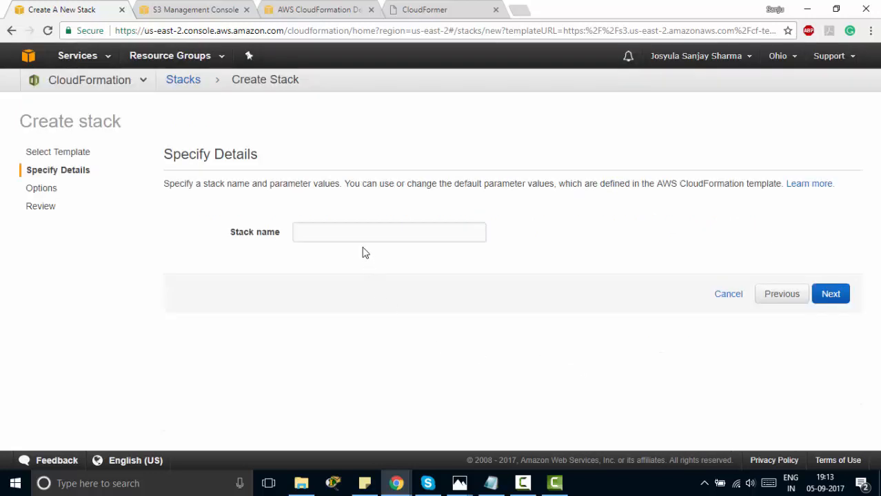
# Name the stack newcloud, continue to the Options step, then switch to the N. Virginia EC2 window
pyautogui.click(360, 236)
pyautogui.write('new cloud')
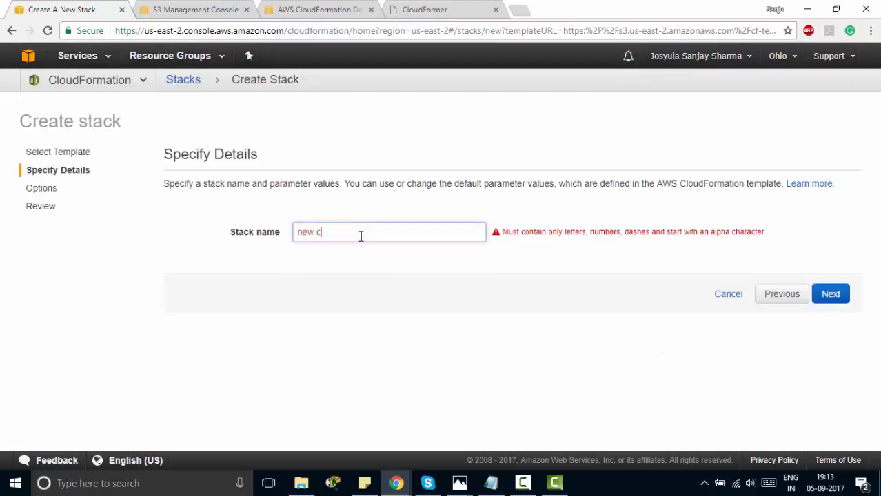
pyautogui.press('BackSpace')
pyautogui.press('BackSpace')
pyautogui.press('BackSpace')
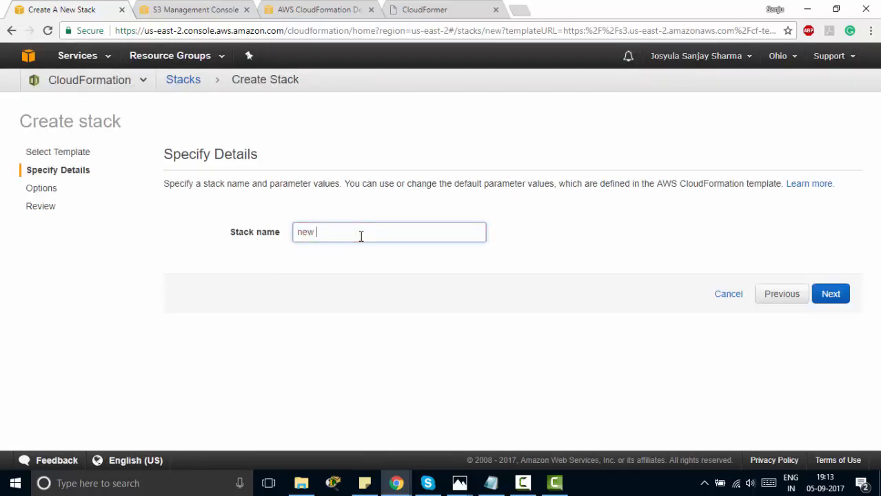
pyautogui.write('cloud')
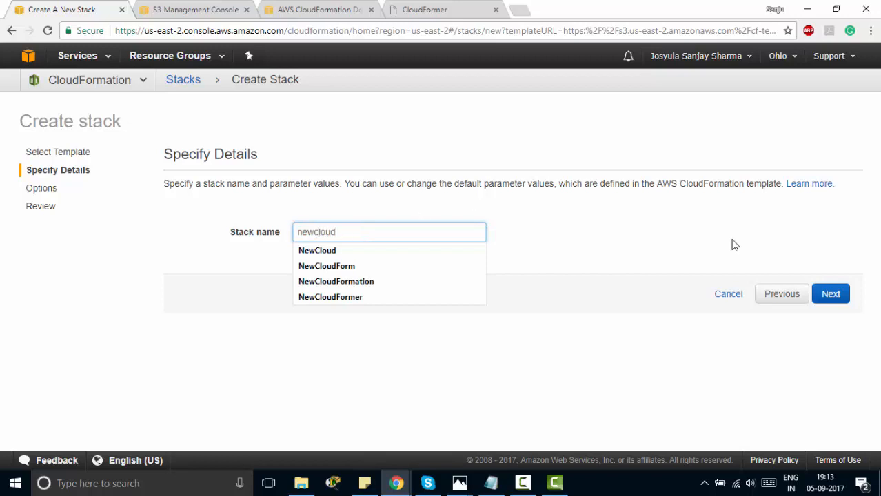
pyautogui.click(831, 293)
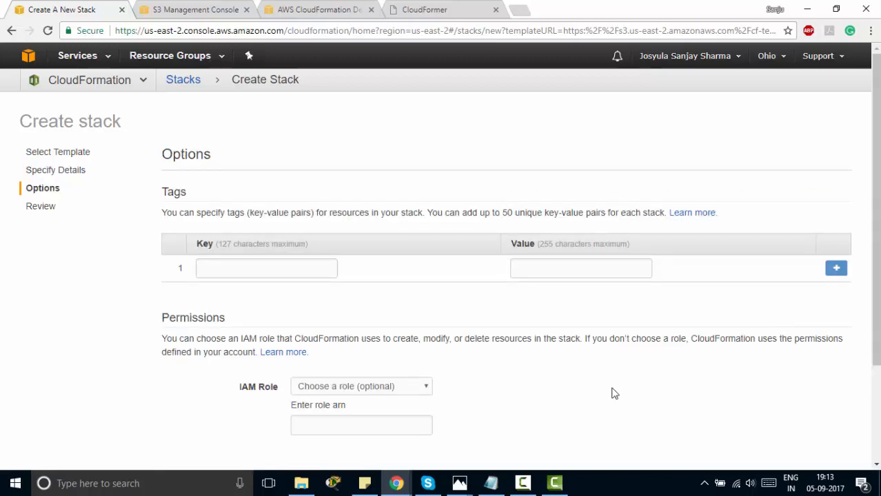
pyautogui.scroll(-3, 508, 436)
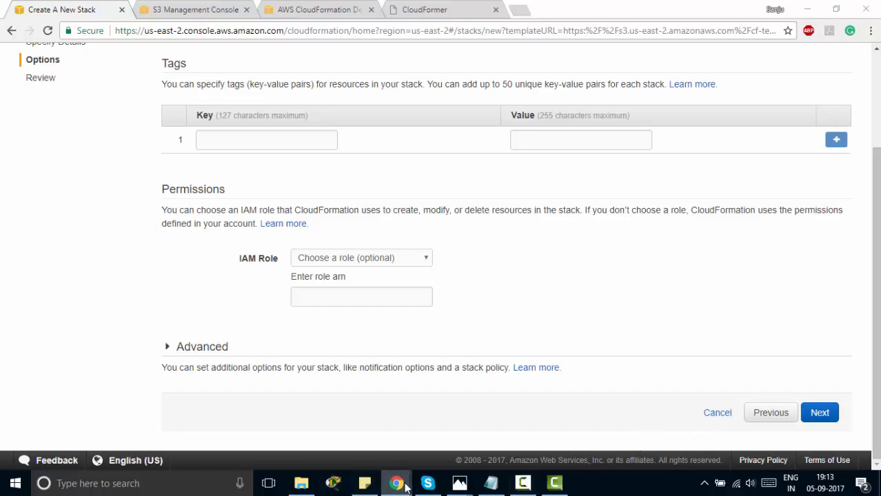
pyautogui.moveTo(397, 483)
pyautogui.click(449, 441)
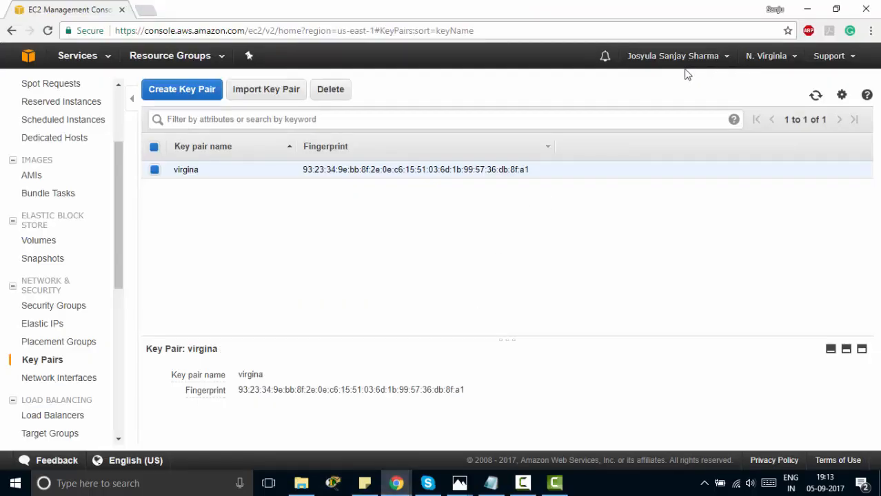
# Go to CloudFormation in N. Virginia, select the NewCloud stack, and open its template in Designer from Actions
pyautogui.click(102, 60)
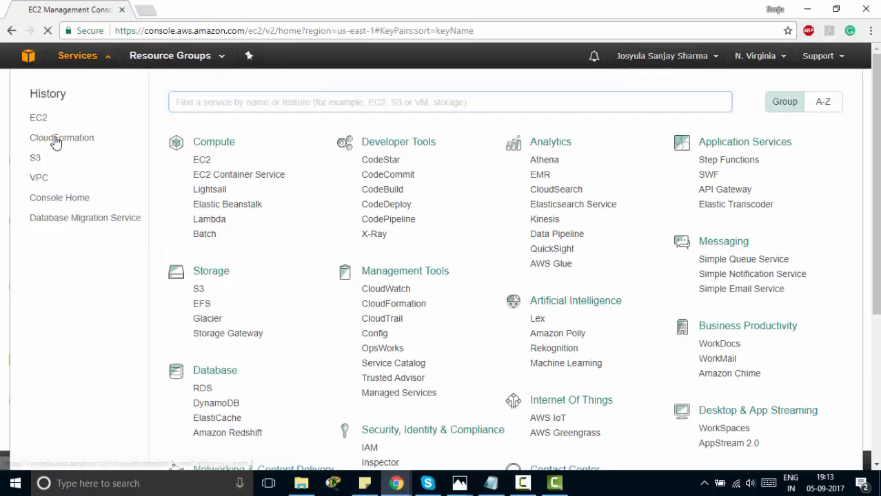
pyautogui.click(58, 141)
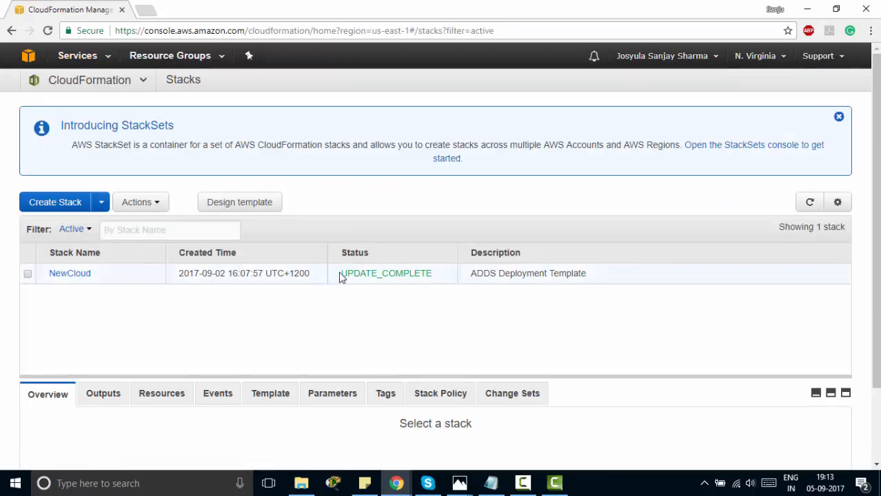
pyautogui.moveTo(339, 277); pyautogui.dragTo(436, 281)
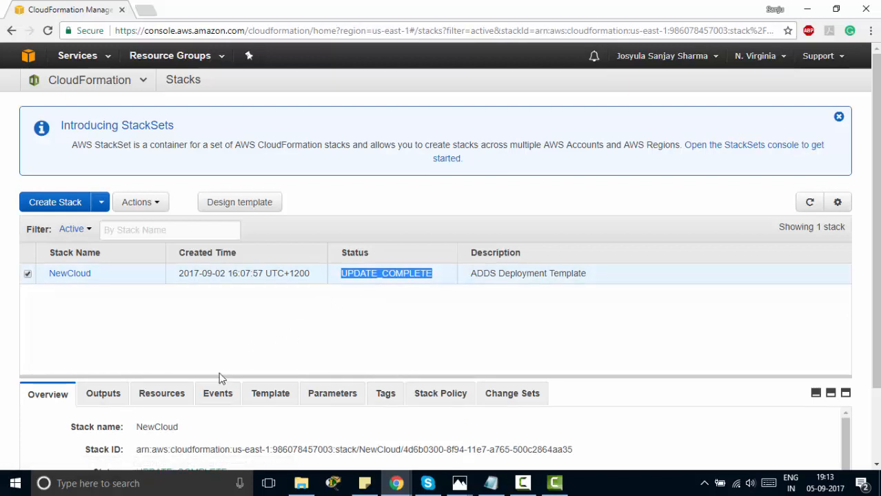
pyautogui.click(340, 312)
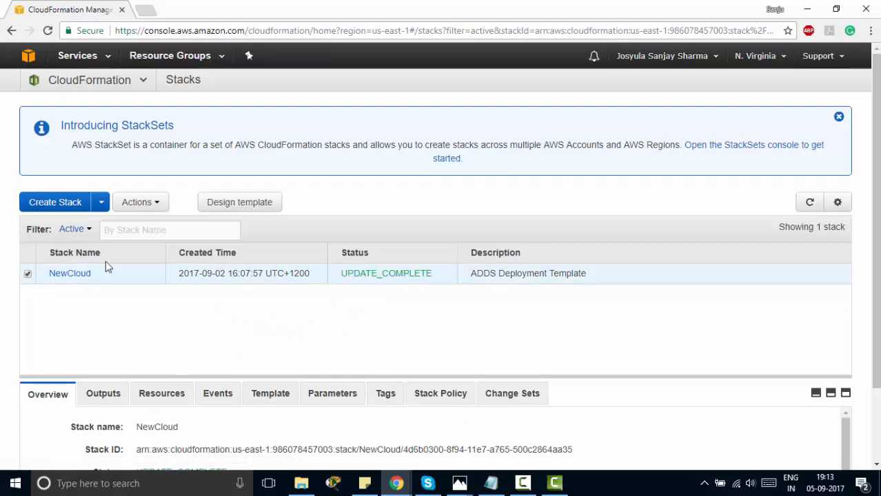
pyautogui.click(144, 201)
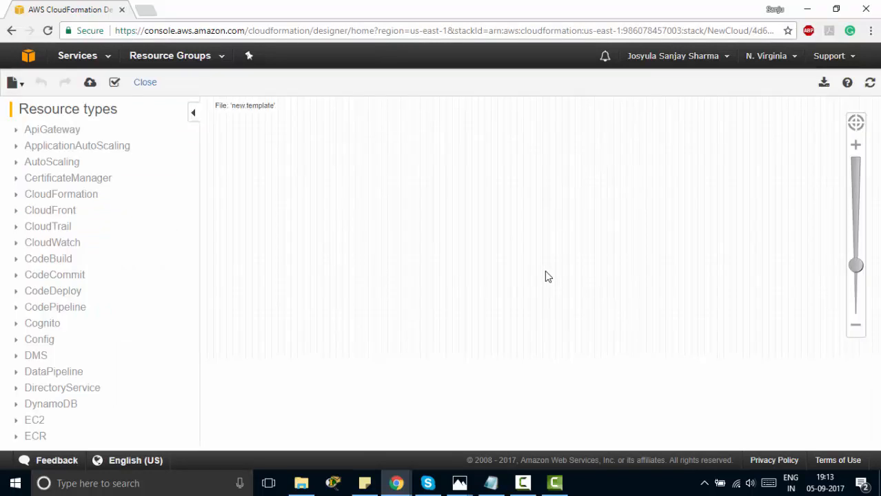
# Fit NewCloud's VPC diagram to the canvas with the template pane collapsed, then focus the Ohio window
pyautogui.click(856, 122)
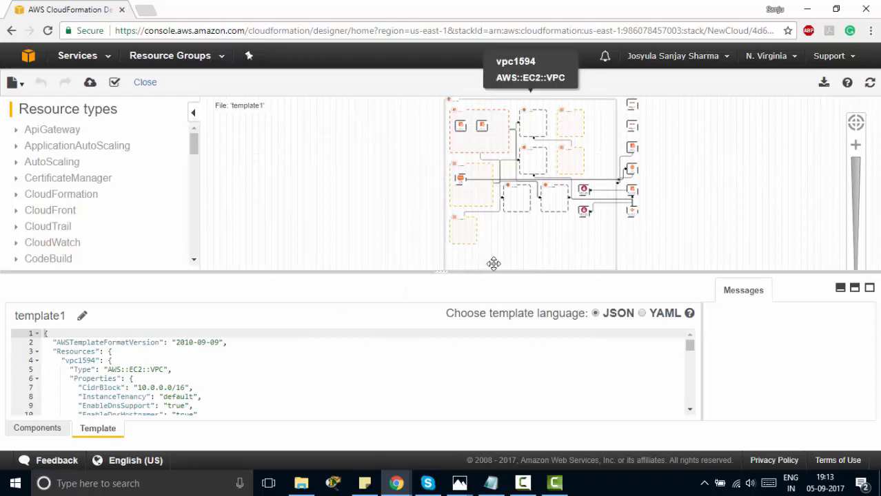
pyautogui.moveTo(497, 272); pyautogui.dragTo(486, 458)
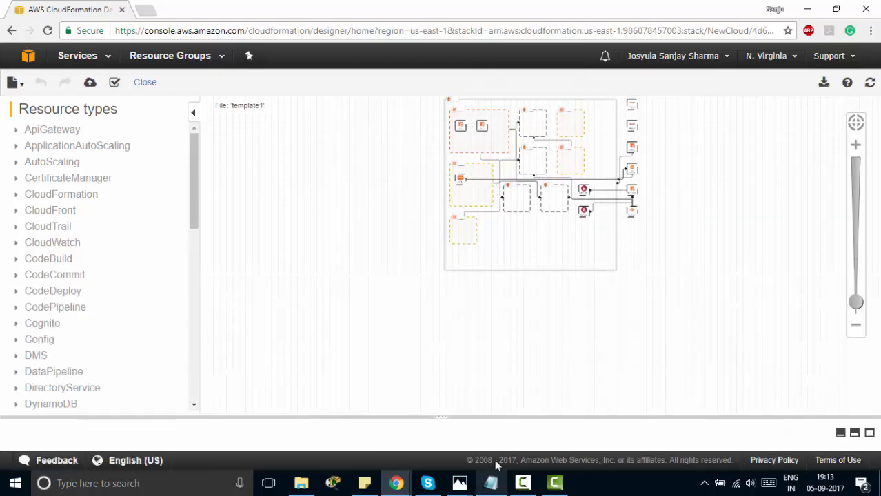
pyautogui.click(855, 123)
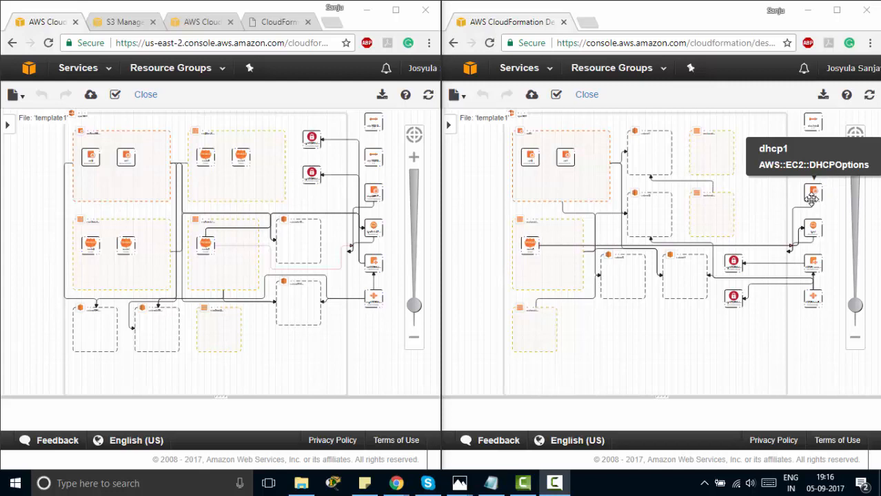
pyautogui.click(81, 73)
pyautogui.click(81, 72)
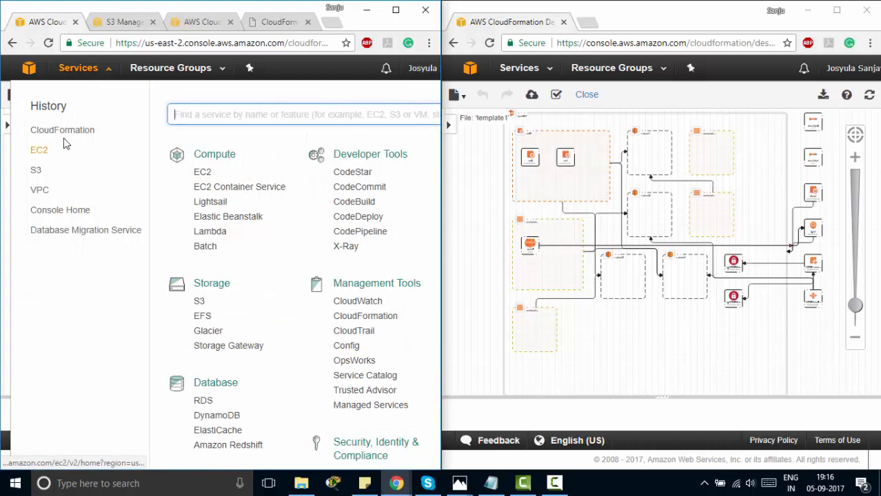
# Maximize the Ohio window, leave Designer for CloudFormation, and open ADDS-MainProject-ADStack's template in Designer
pyautogui.click(392, 11)
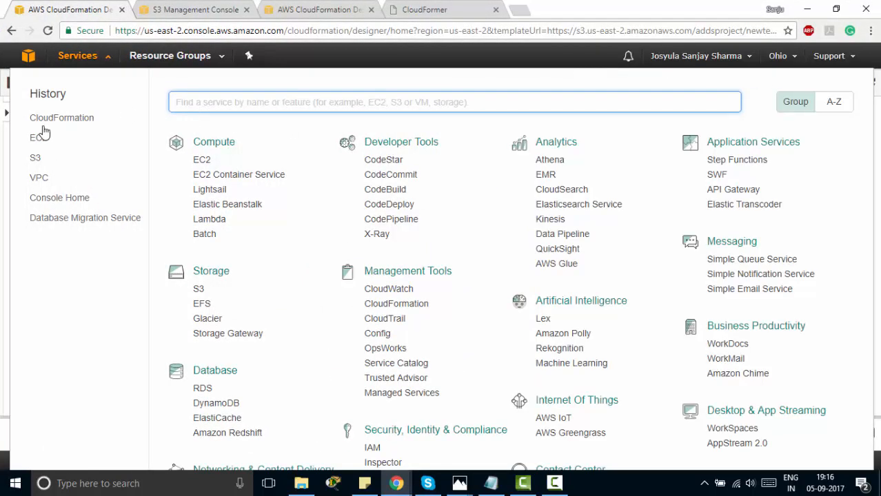
pyautogui.click(41, 123)
pyautogui.click(487, 109)
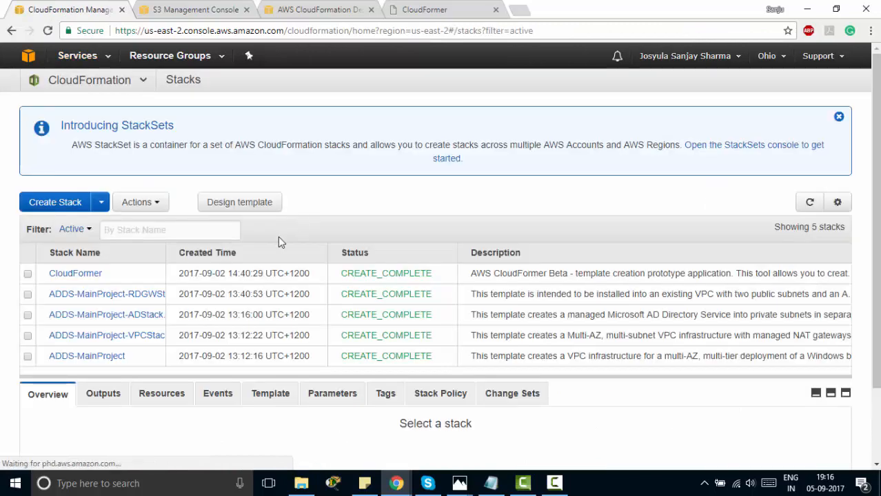
pyautogui.click(115, 316)
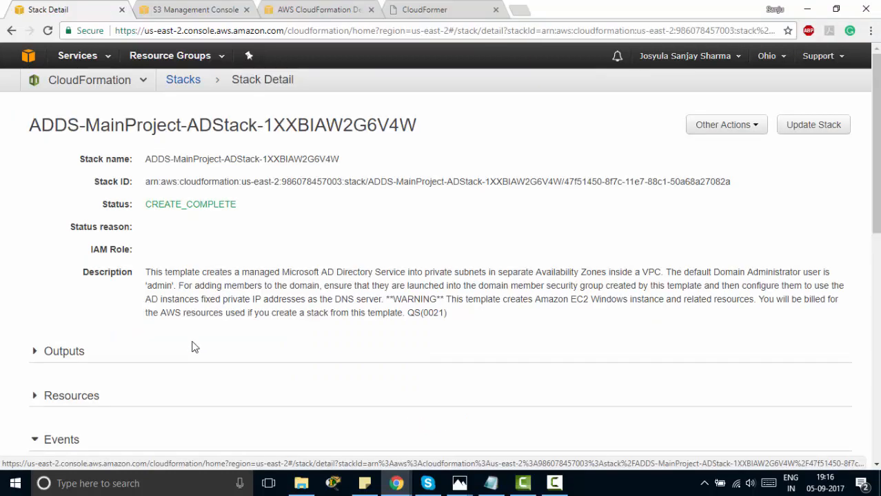
pyautogui.click(726, 125)
pyautogui.click(758, 184)
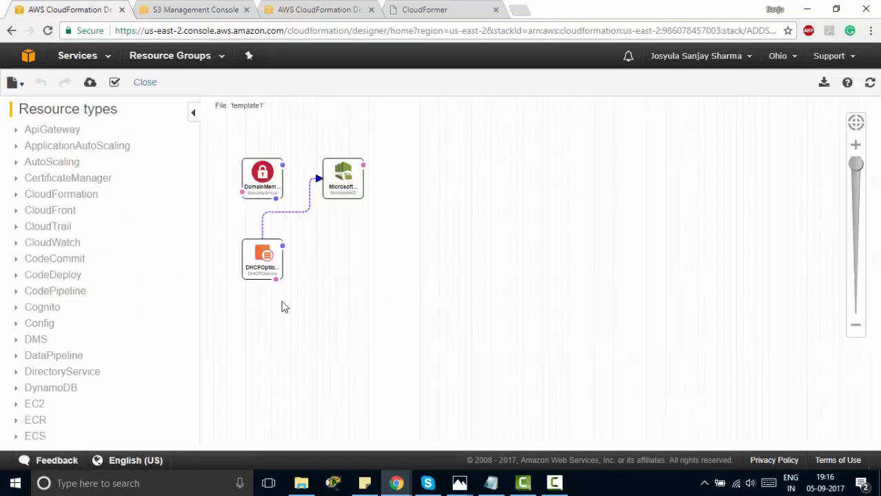
# Fit the ADStack diagram into view and scroll through its JSON parameter labels
pyautogui.click(858, 126)
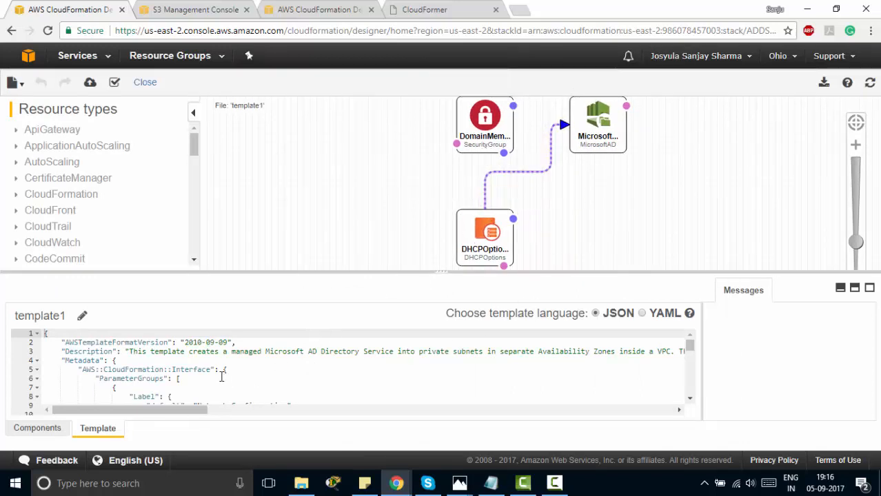
pyautogui.scroll(-9, 93, 348)
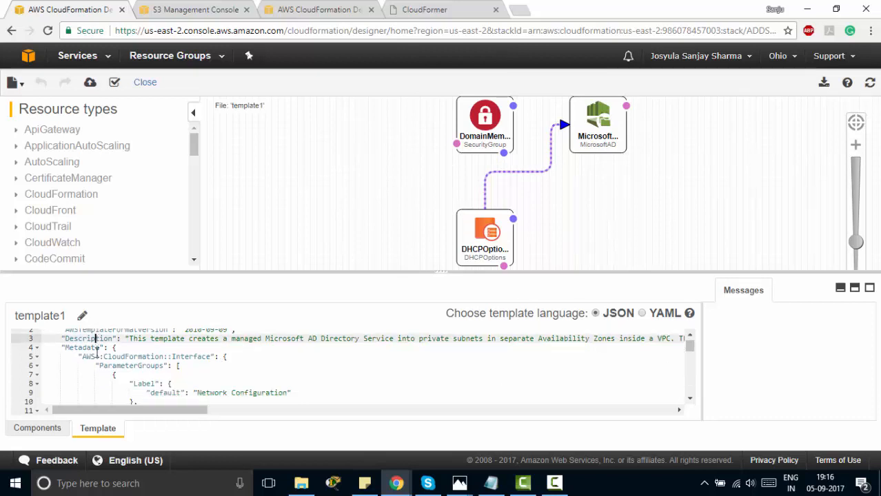
pyautogui.scroll(-18, 97, 353)
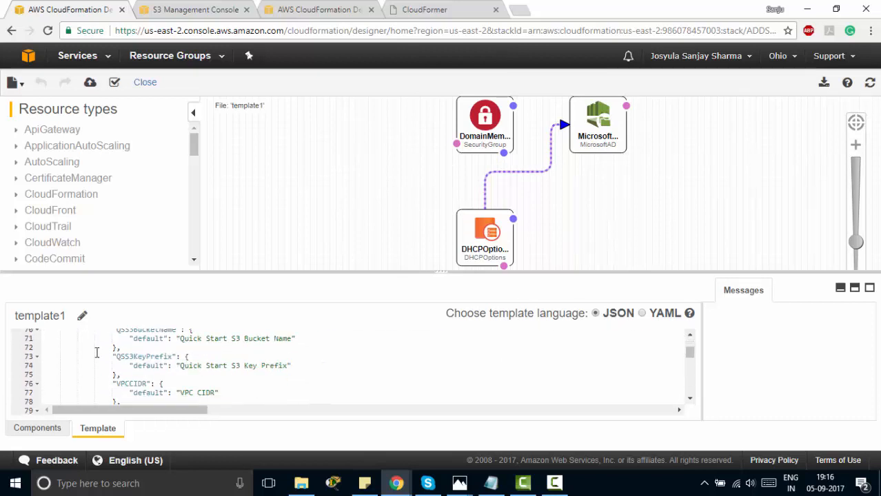